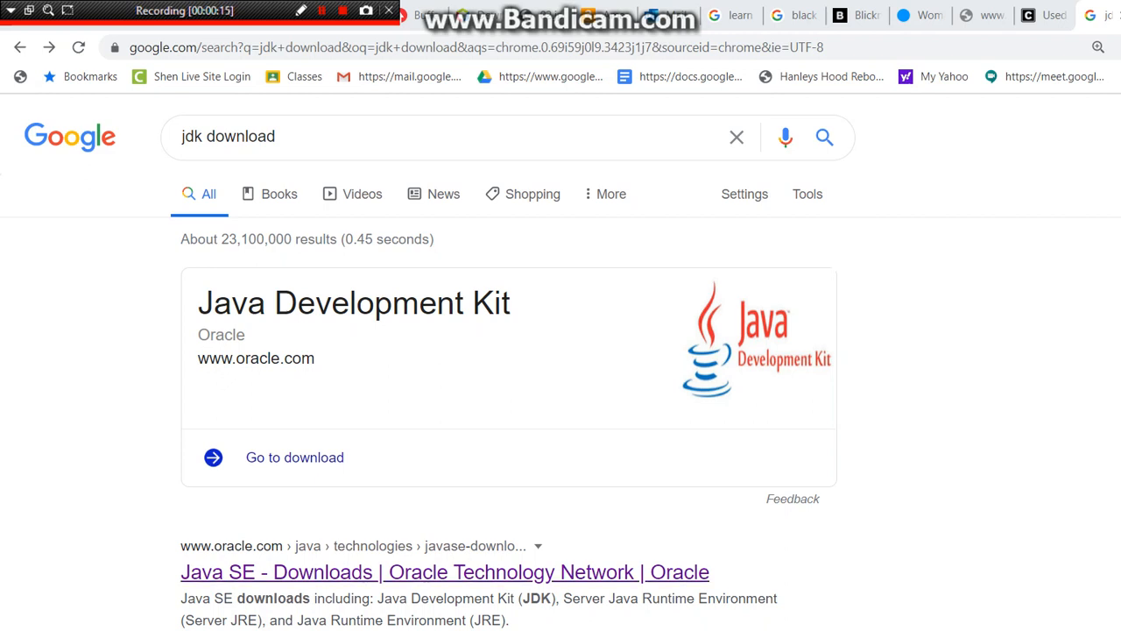
- Open Oracle's Java SE Downloads page from the search results and go to the JDK 14 download table
left_click(395, 572)
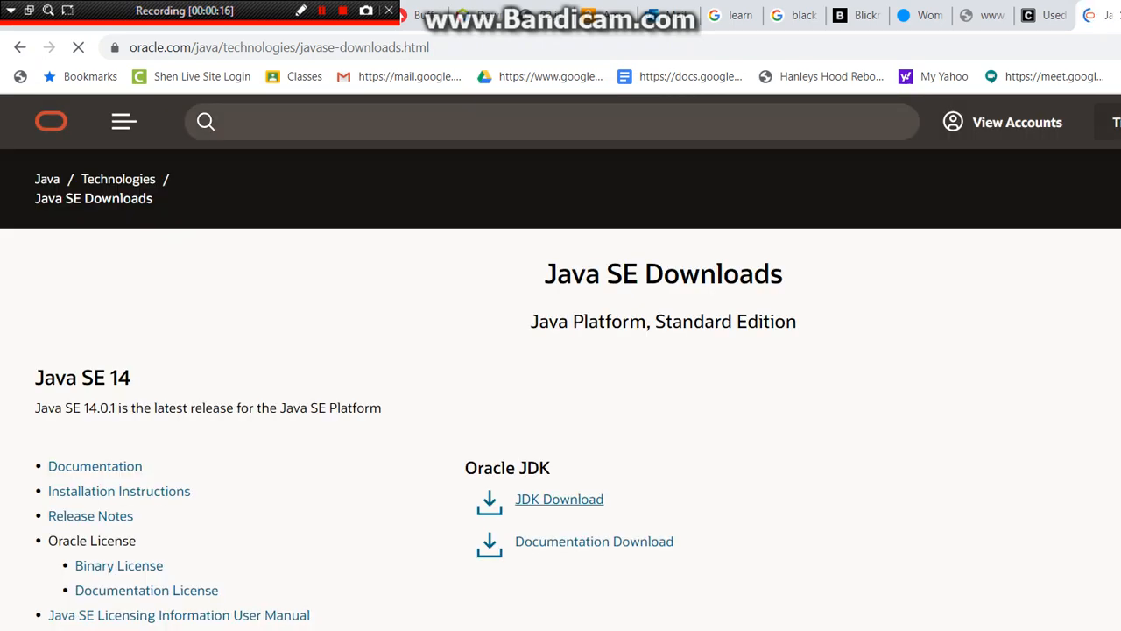
left_click(559, 499)
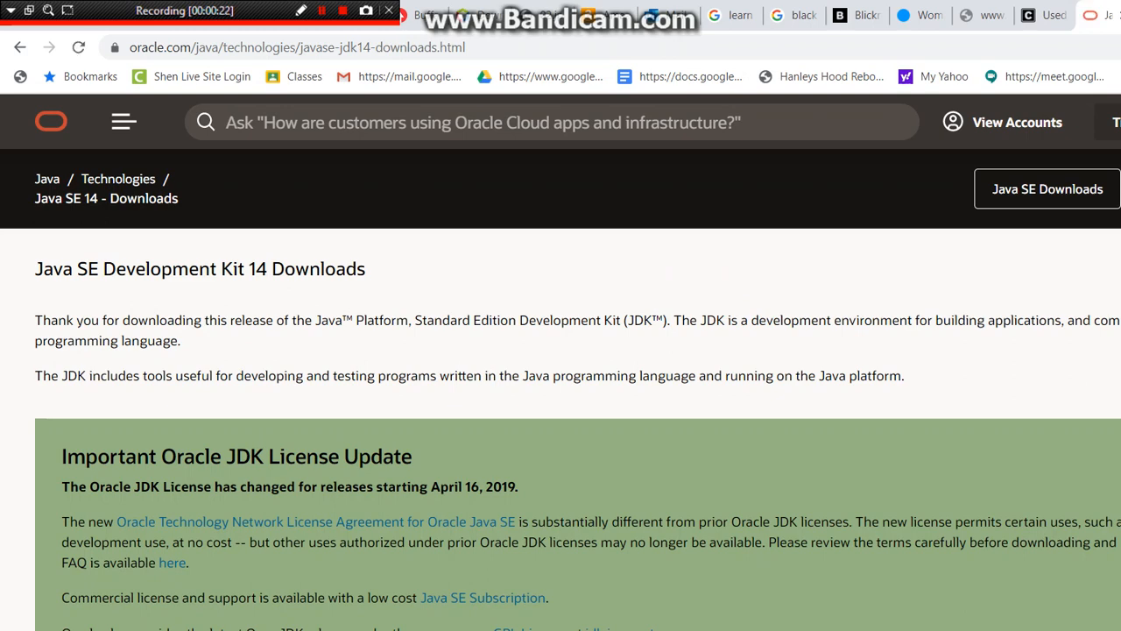
scroll(561, 362, "down", 4)
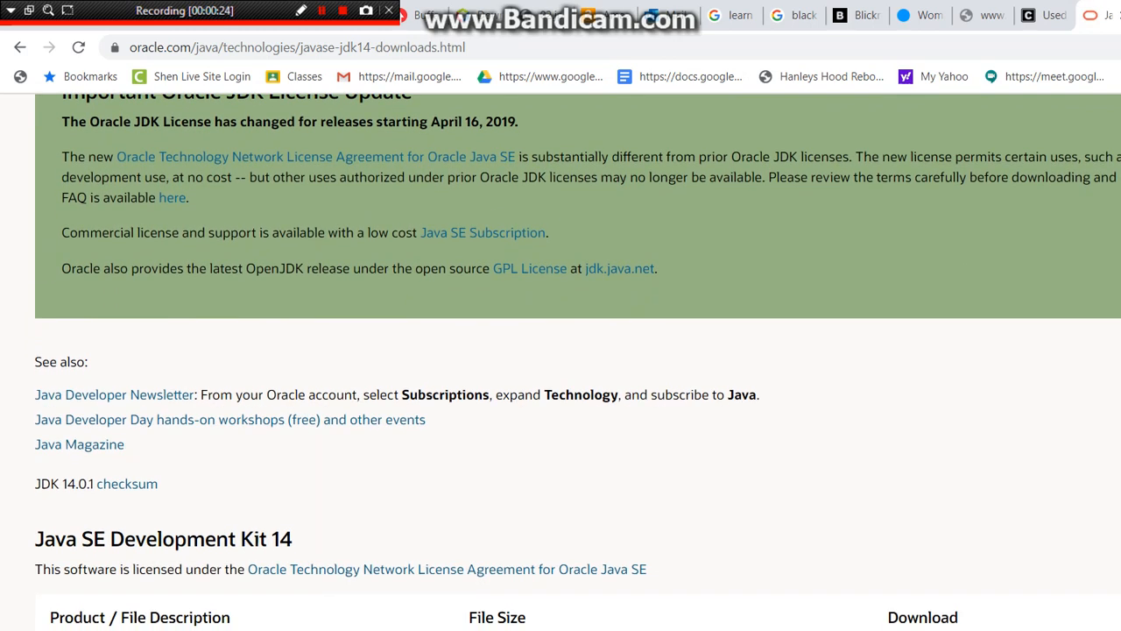
scroll(561, 362, "down", 1)
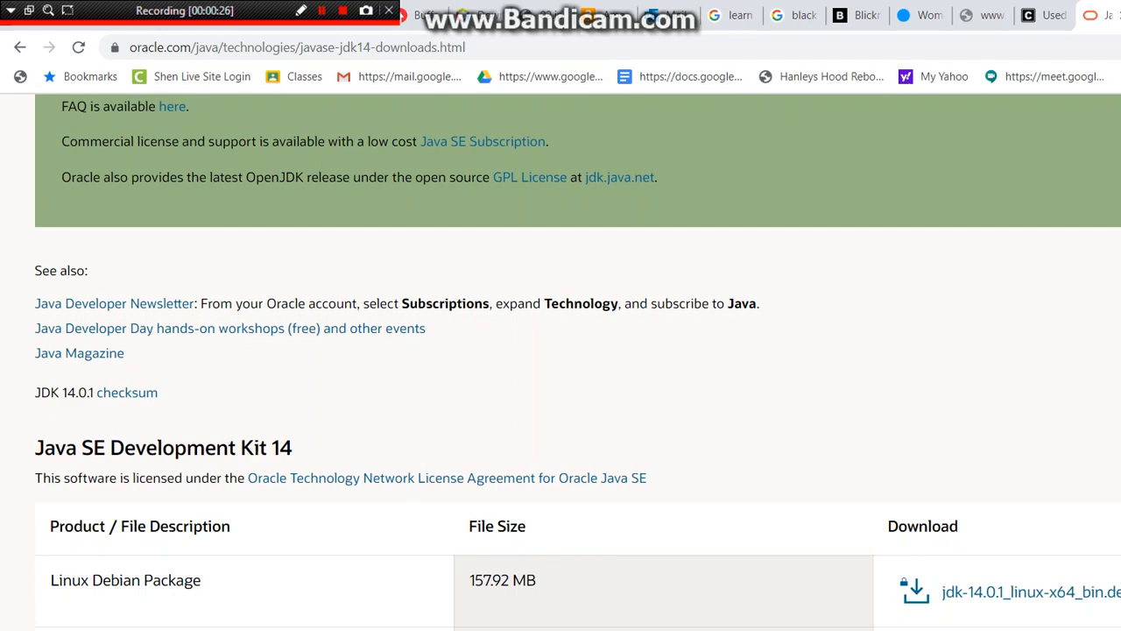
scroll(561, 362, "up", 4)
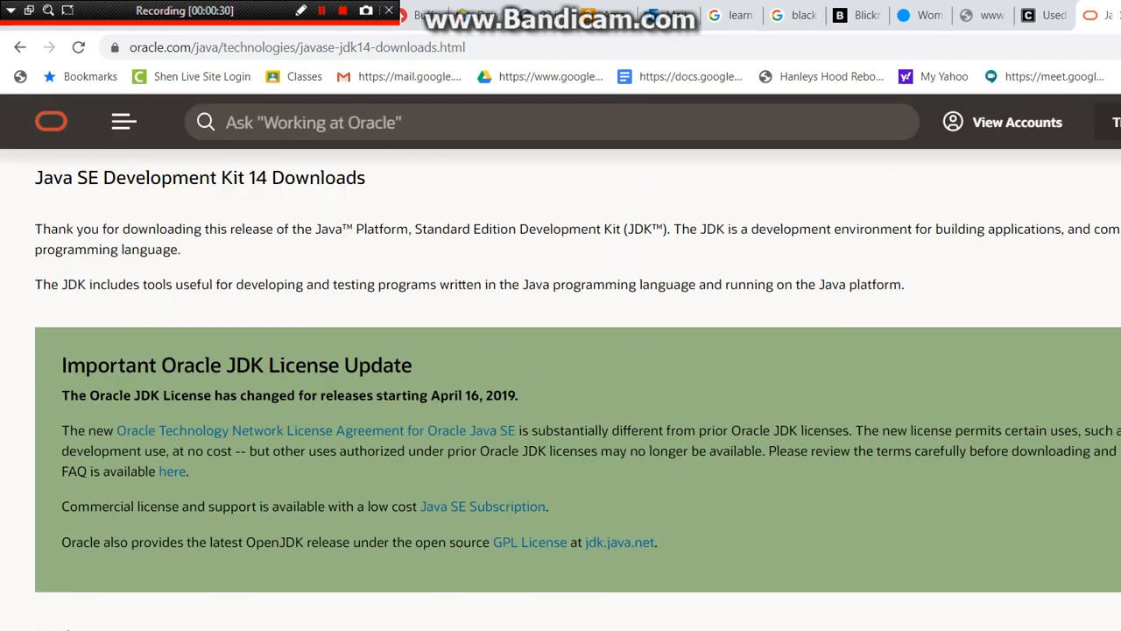
scroll(560, 362, "down", 8)
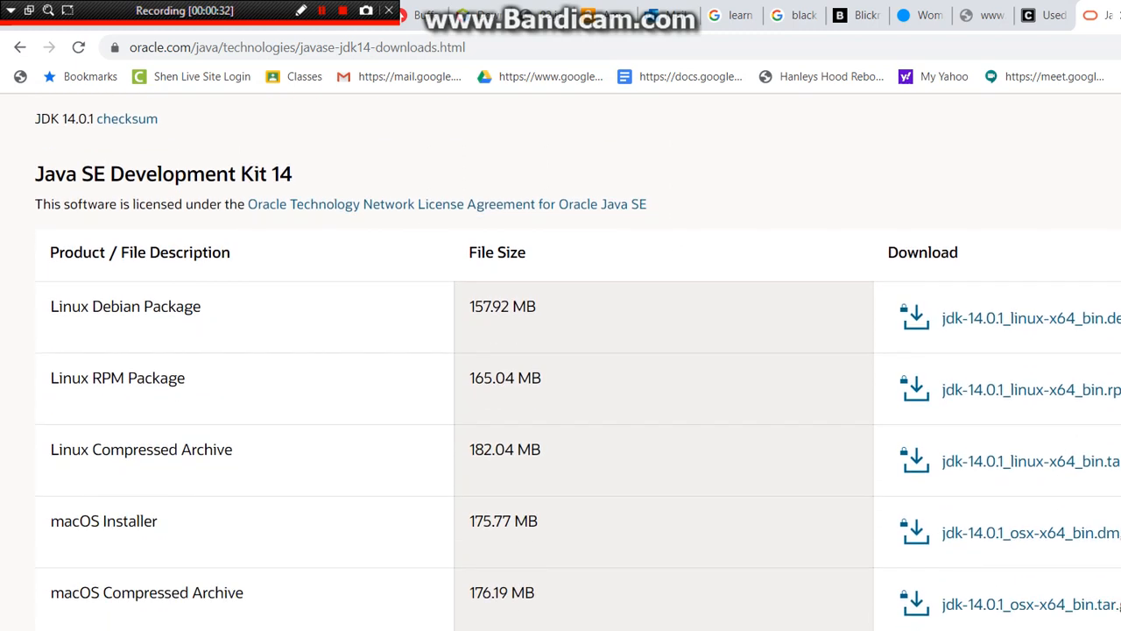
scroll(561, 361, "down", 1)
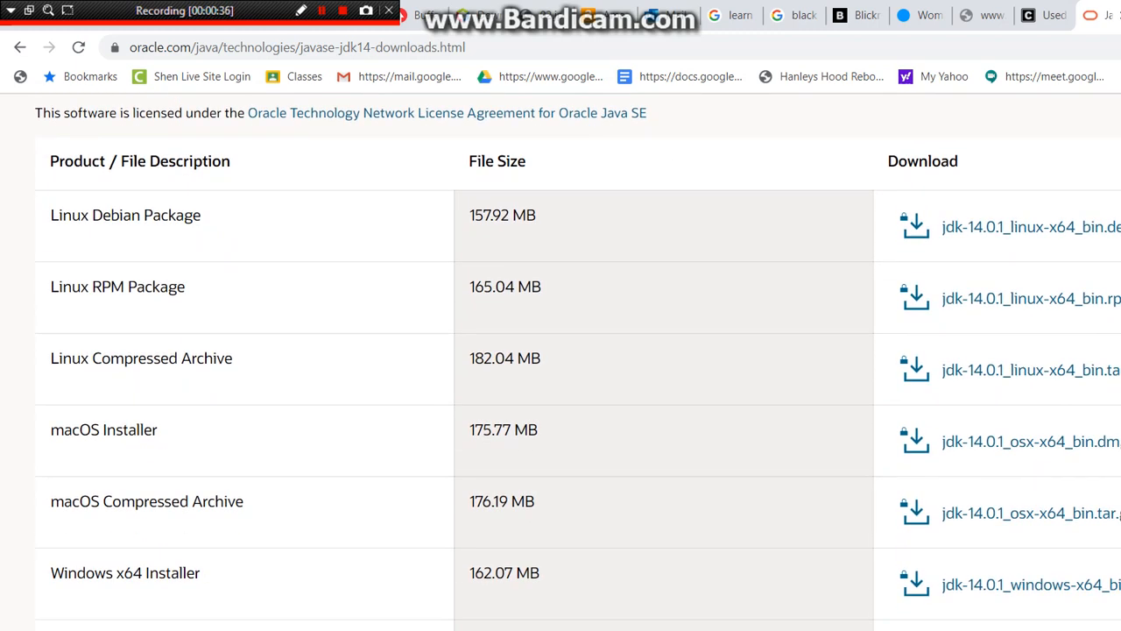
- Download the Windows x64 installer jdk-14.0.1_windows-x64_bin.exe, accepting the Oracle license agreement, and dismiss the license prompt
left_click(1032, 586)
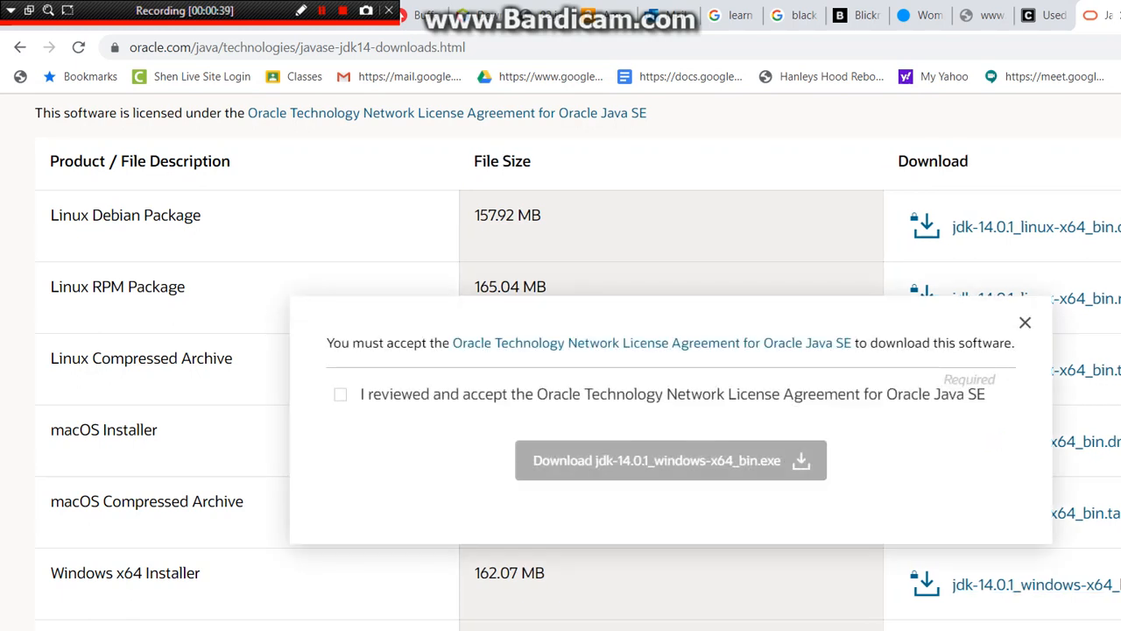
left_click(340, 394)
left_click(670, 460)
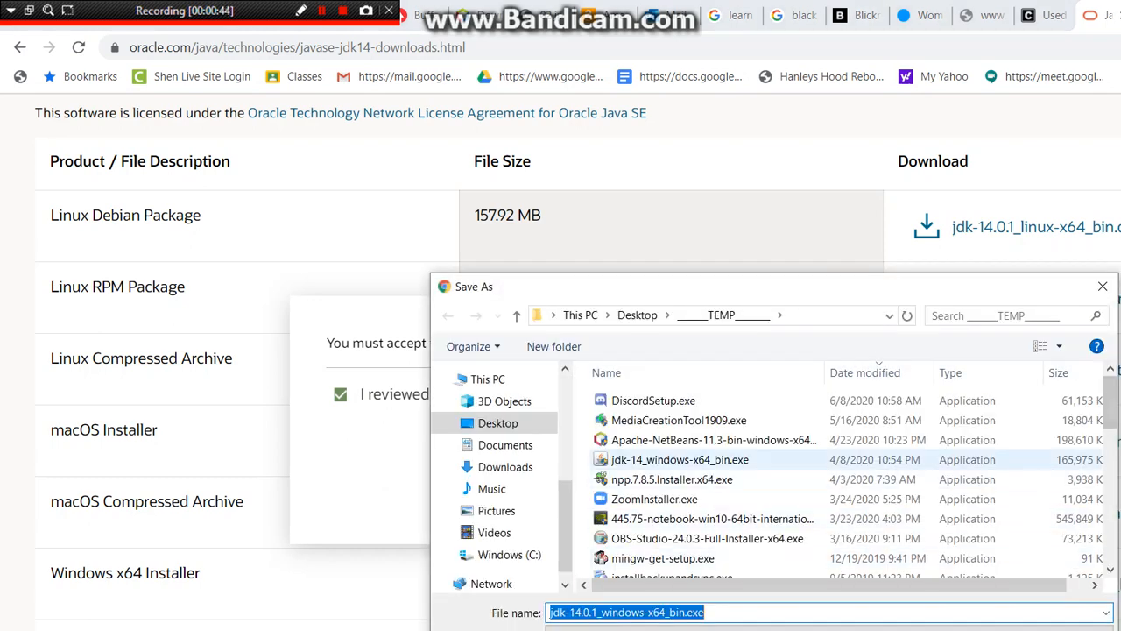
key("Return")
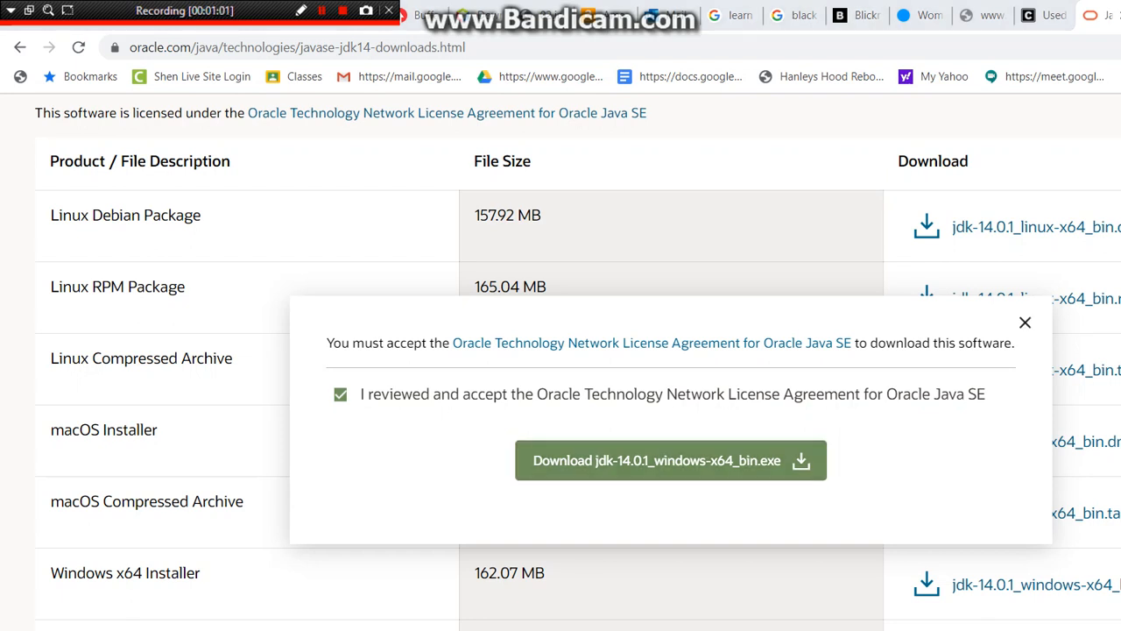
left_click(671, 460)
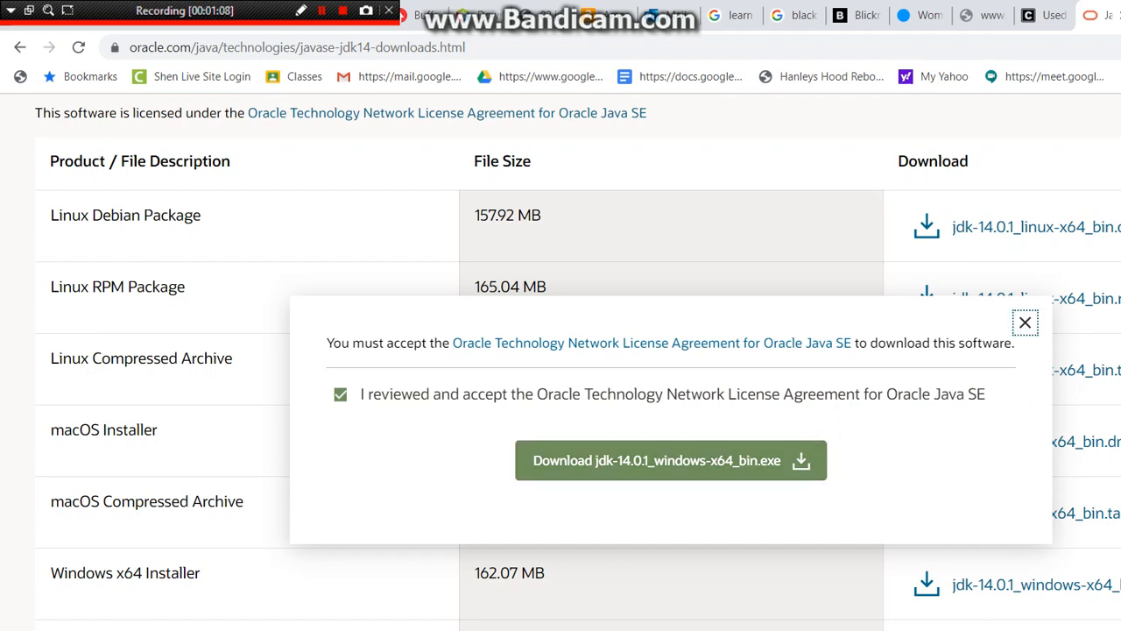
left_click(1025, 322)
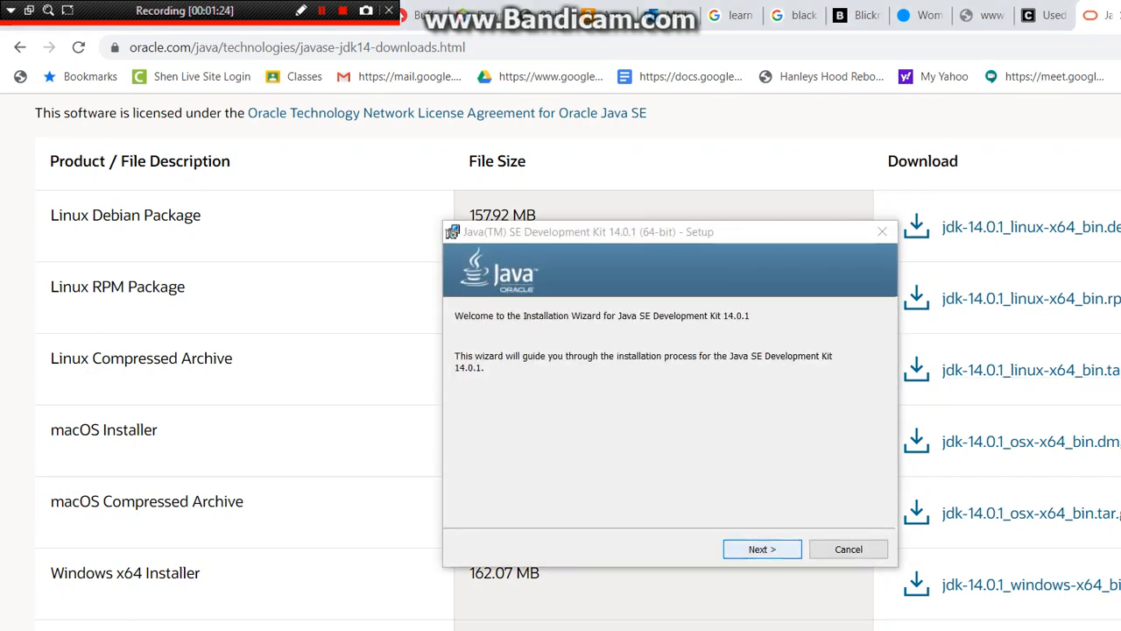
- Install Java SE Development Kit 14.0.1 in the default folder, then open its Next Steps documentation and close that page
key("Return")
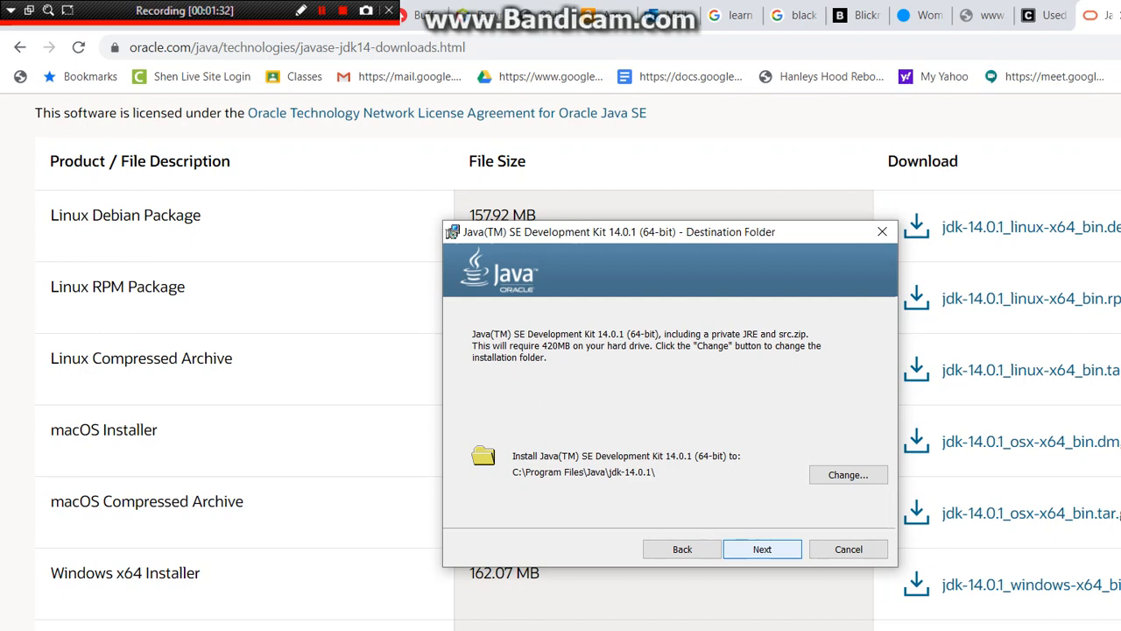
key("Return")
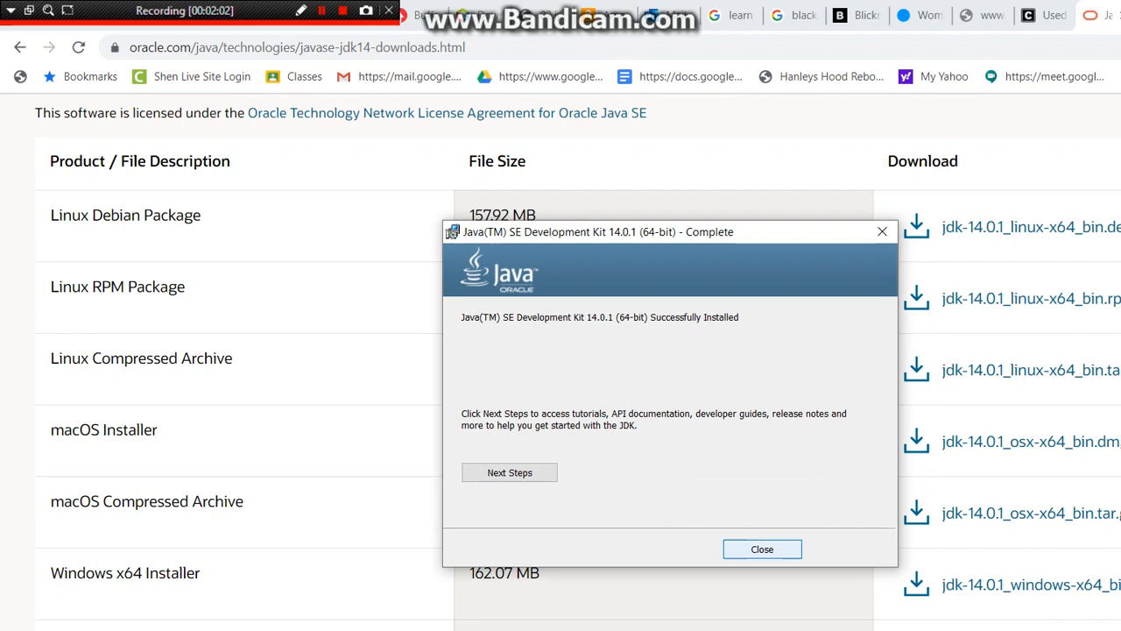
left_click(510, 472)
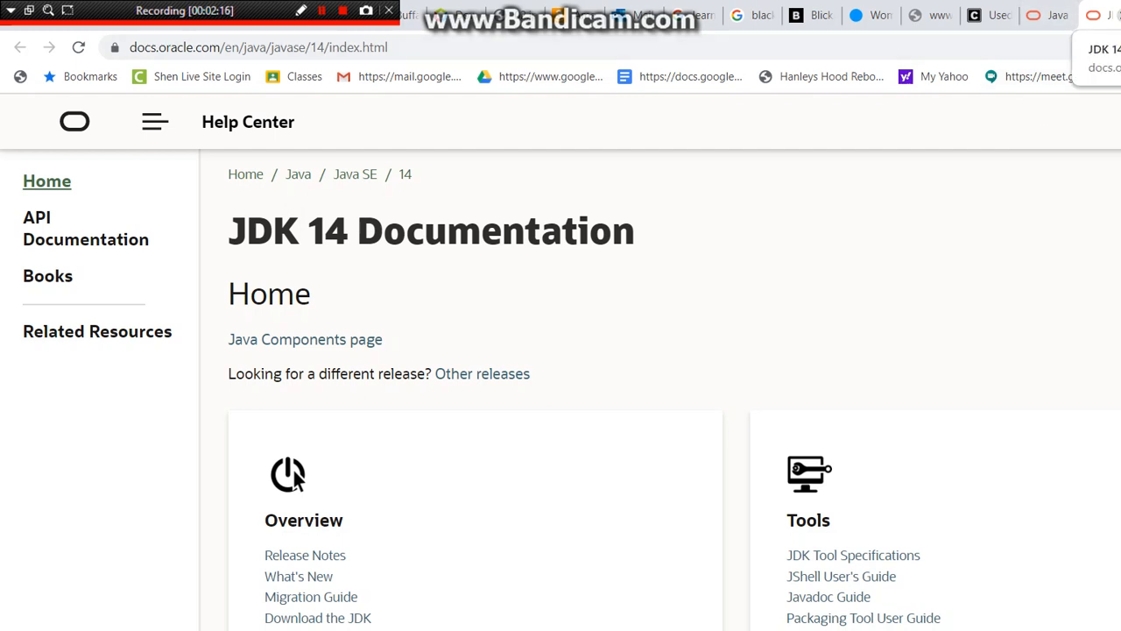
left_click(1120, 15)
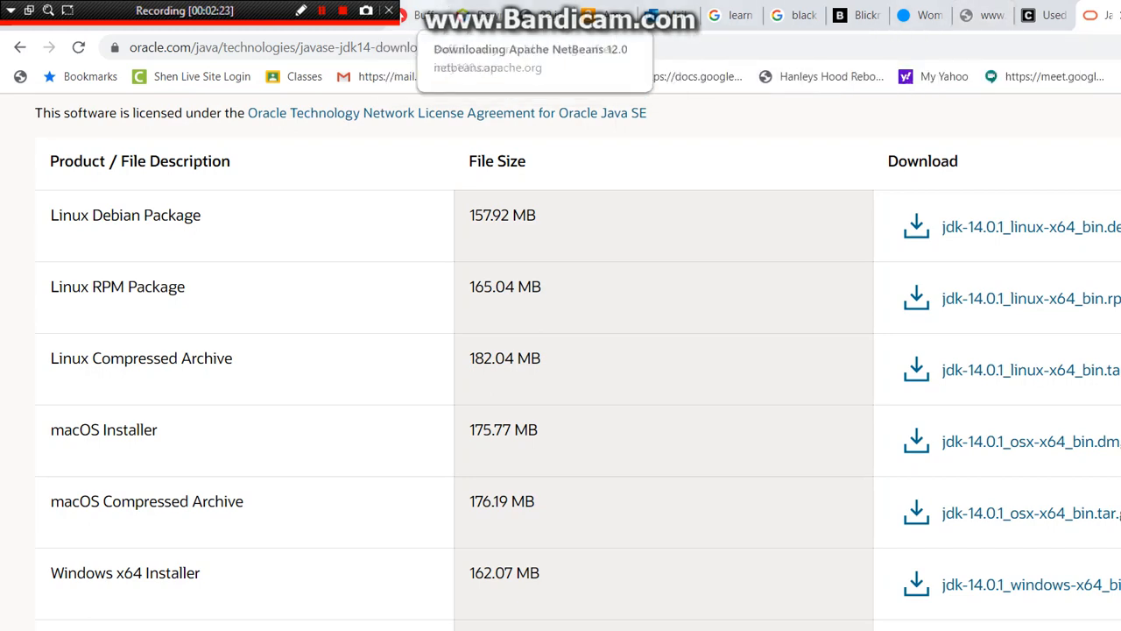
- Search the web for "netbeans download" in the browser tab holding the NetBeans page
left_click(675, 15)
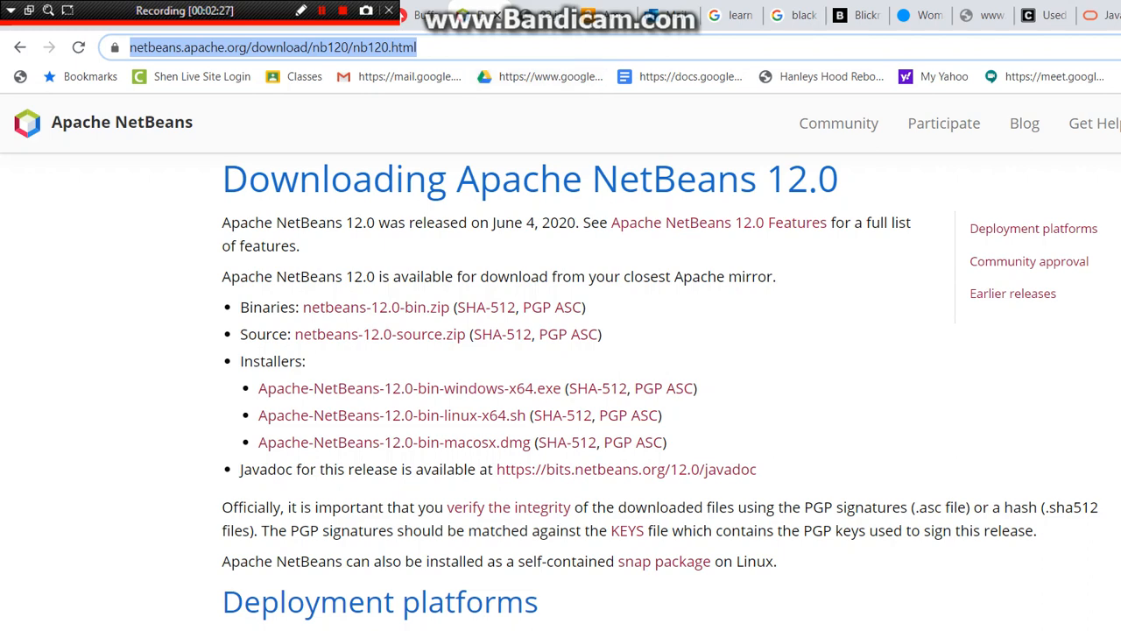
type("netbb")
key("BackSpace")
type("eans downl")
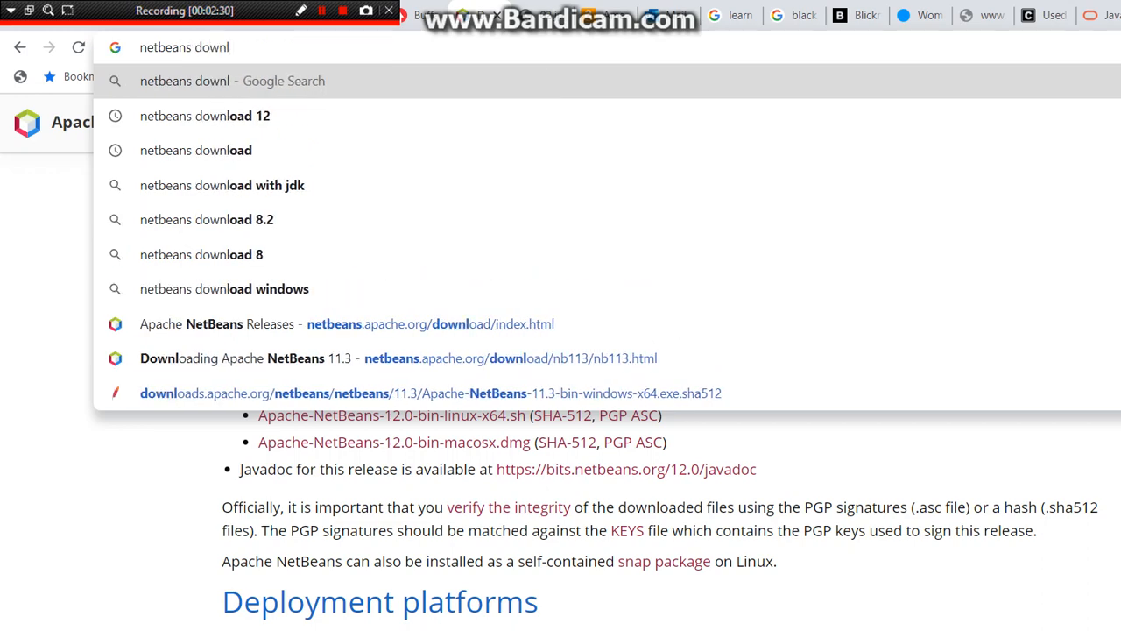
type("oad")
key("Return")
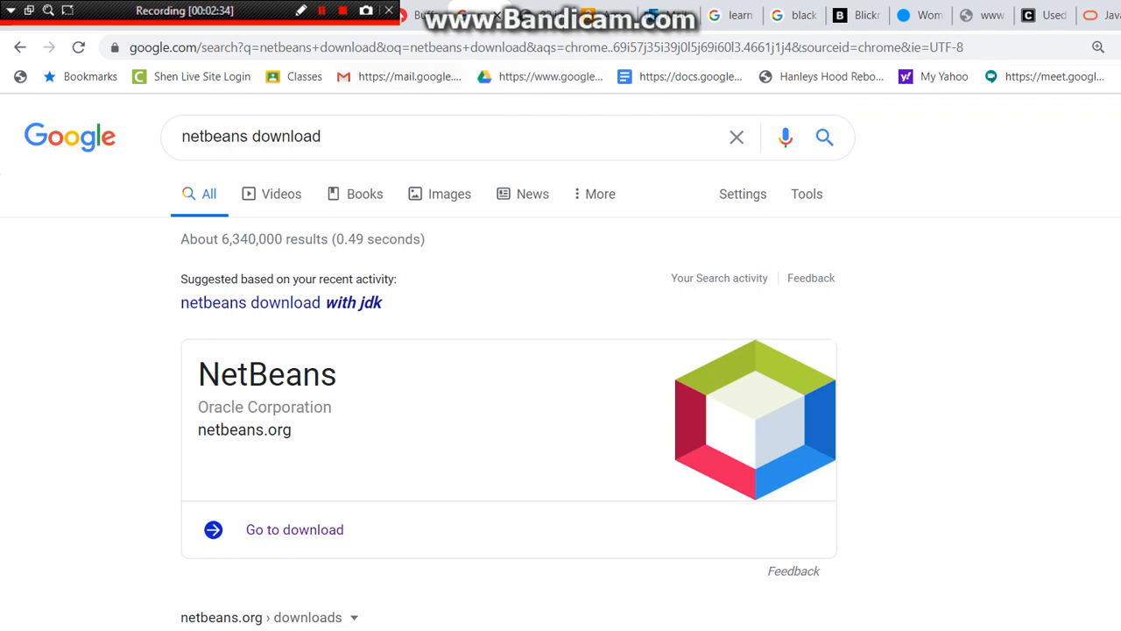
- Refine the web search to "netbeans apache download"
left_click(251, 135)
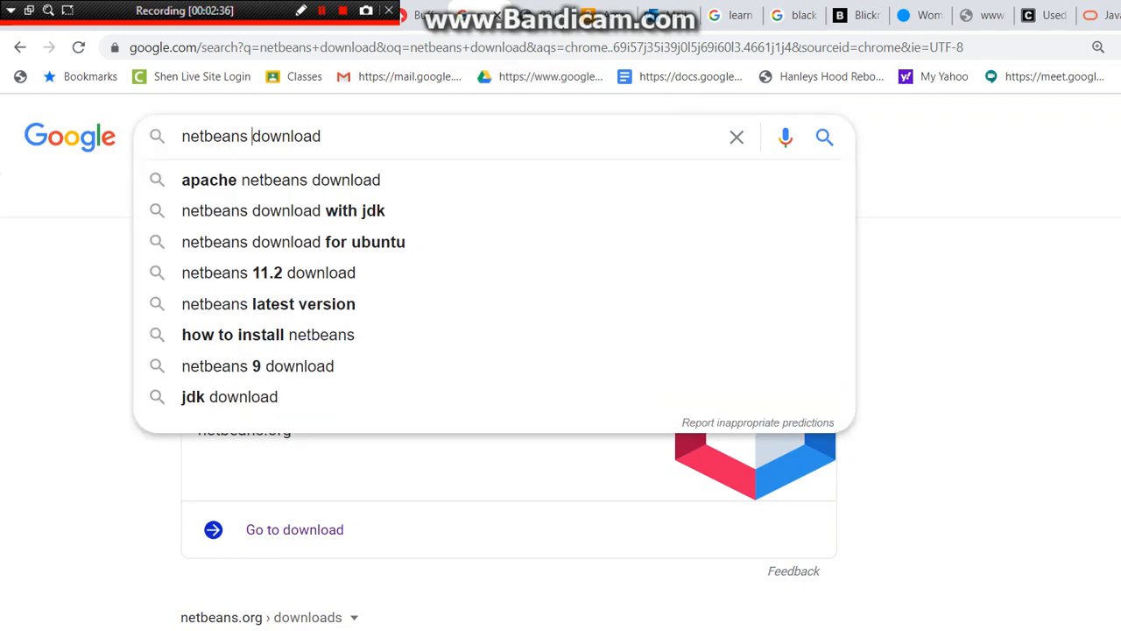
type("apa")
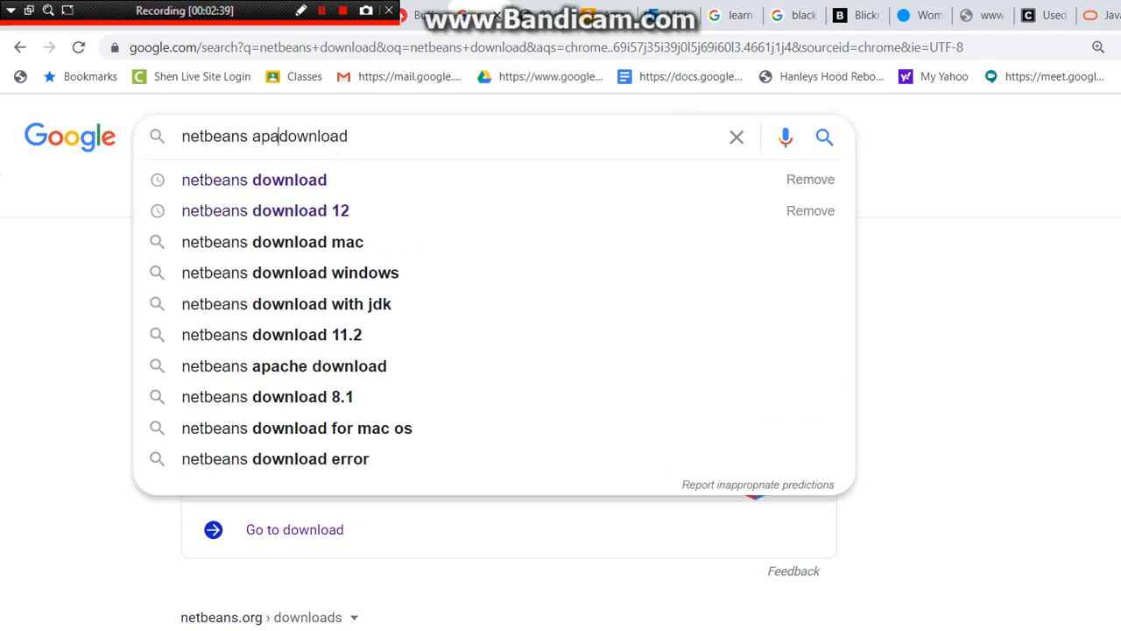
type("che")
key("Return")
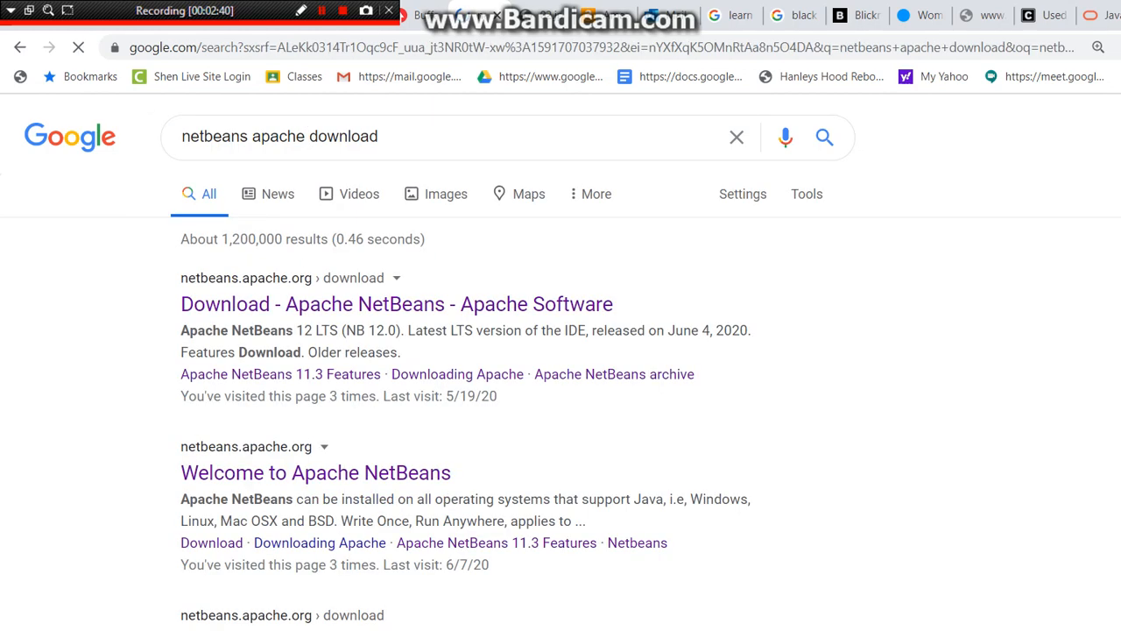
- Open the Apache NetBeans download site from the results and go to the NetBeans 12 LTS (NB 12.0) download page
left_click(396, 304)
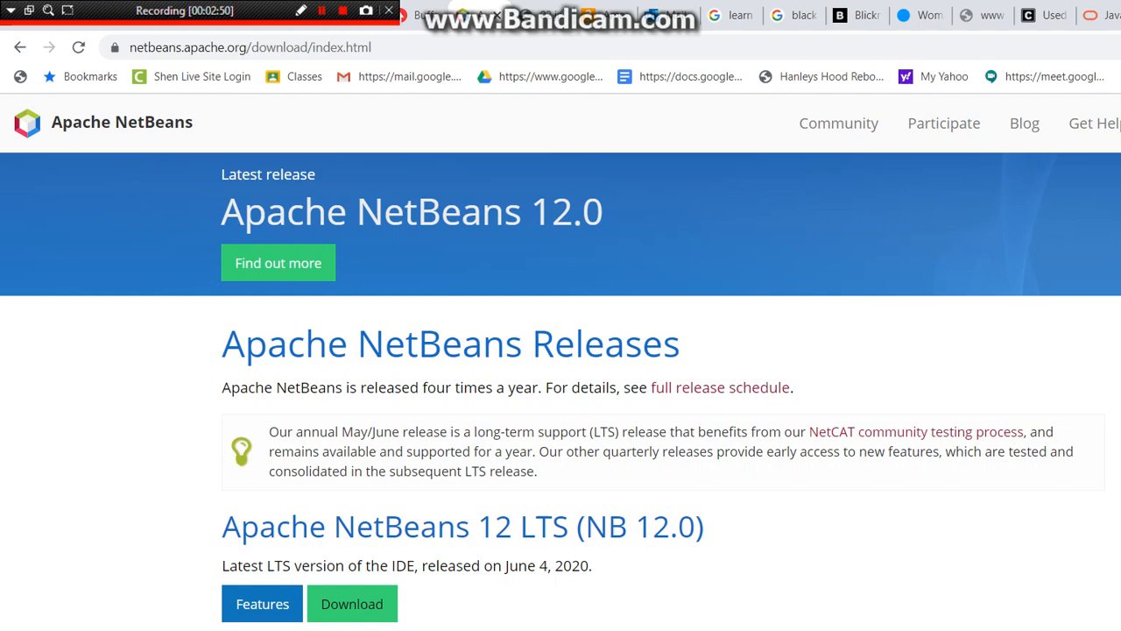
left_click(352, 603)
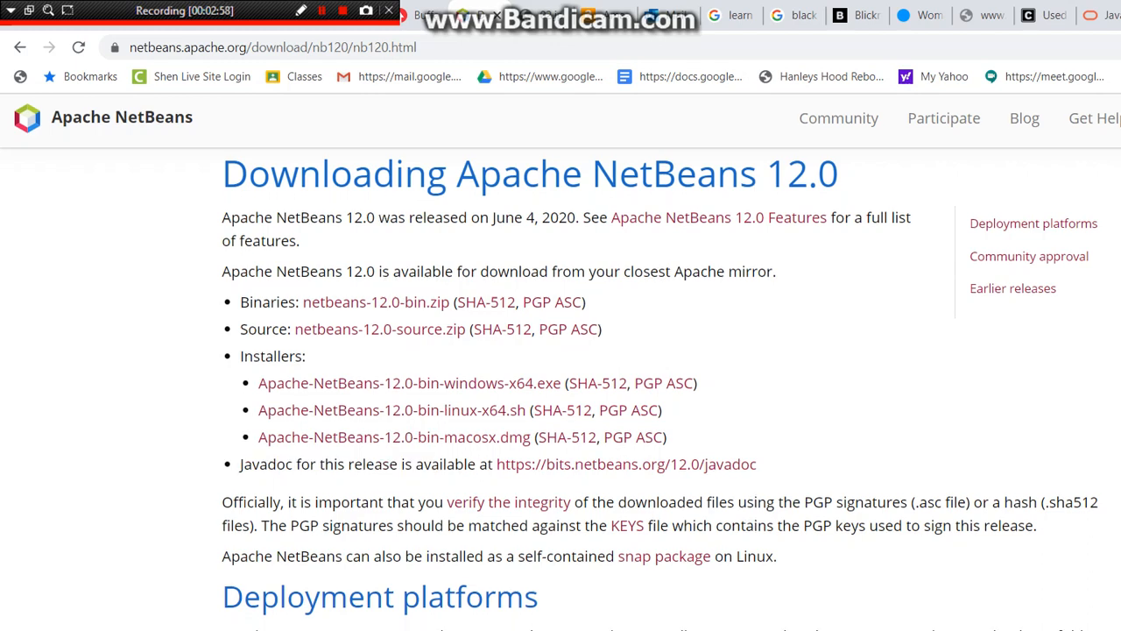
scroll(561, 350, "down", 2)
scroll(560, 350, "up", 2)
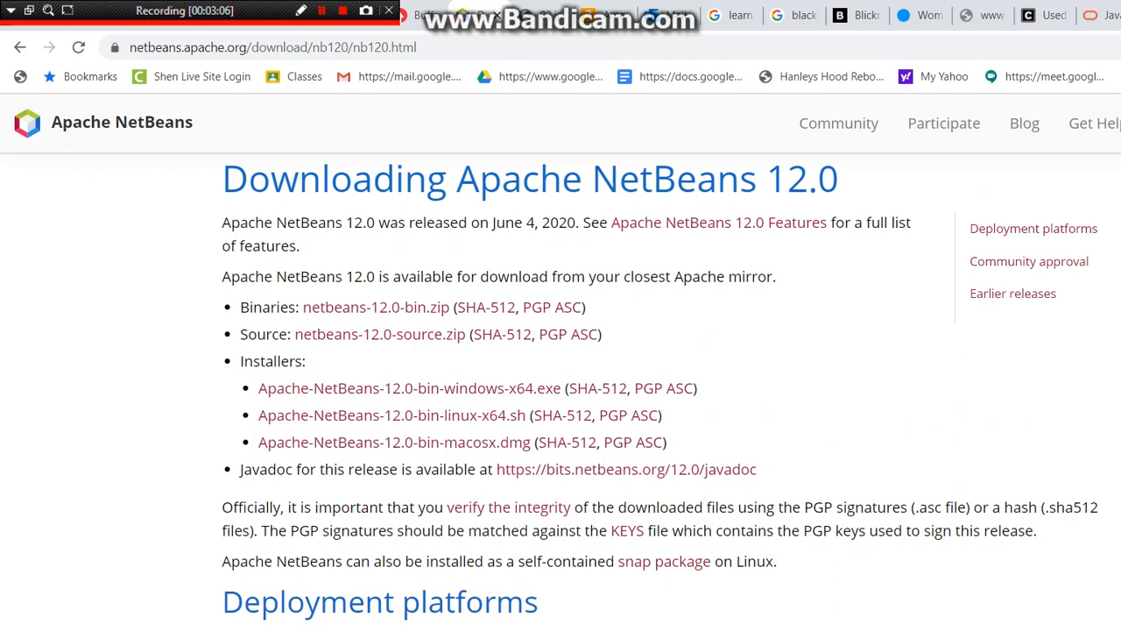
- Download Apache-NetBeans-12.0-bin-windows-x64.exe from the suggested mirror site and save it under its default name
left_click(409, 388)
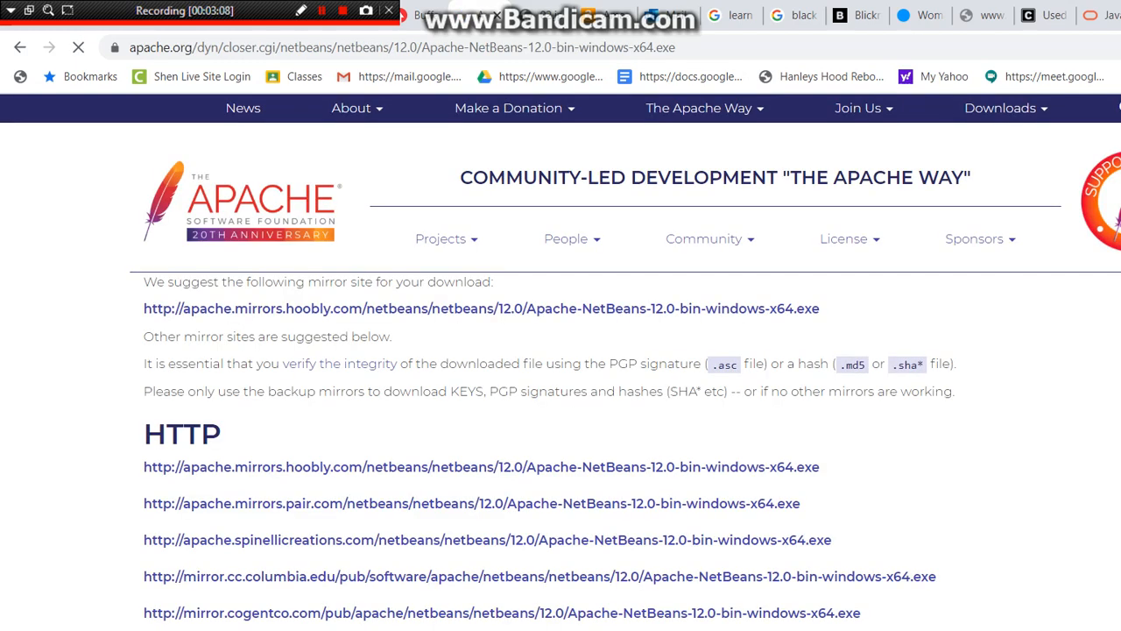
left_click(481, 310)
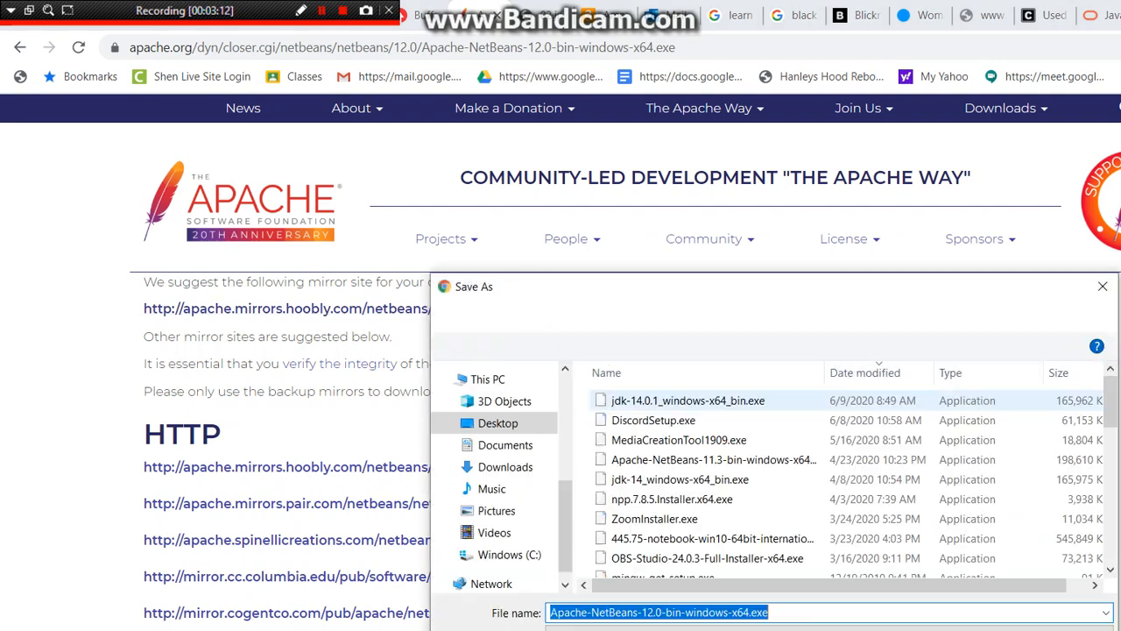
key("Return")
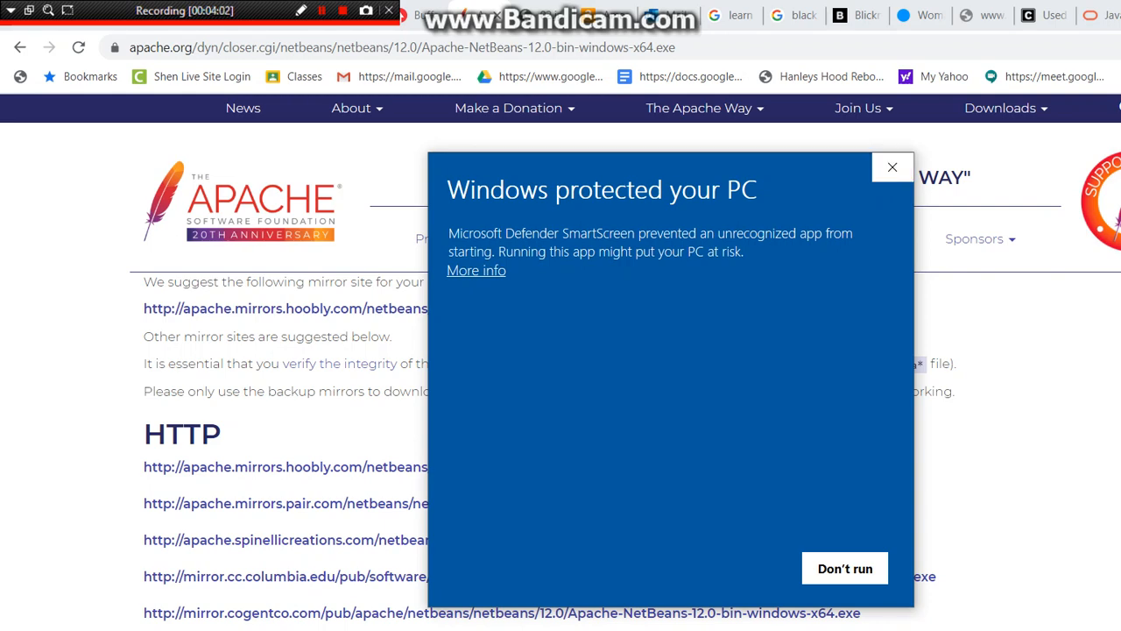
- Allow the blocked NetBeans installer to run anyway and proceed with the default packs and runtimes
left_click(476, 271)
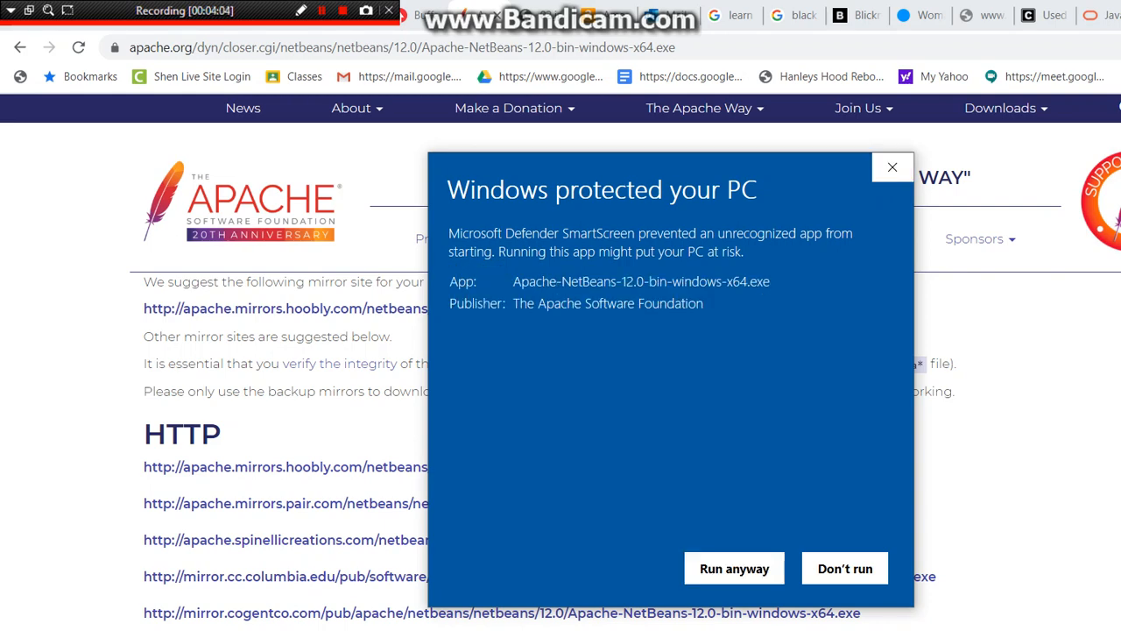
left_click(734, 569)
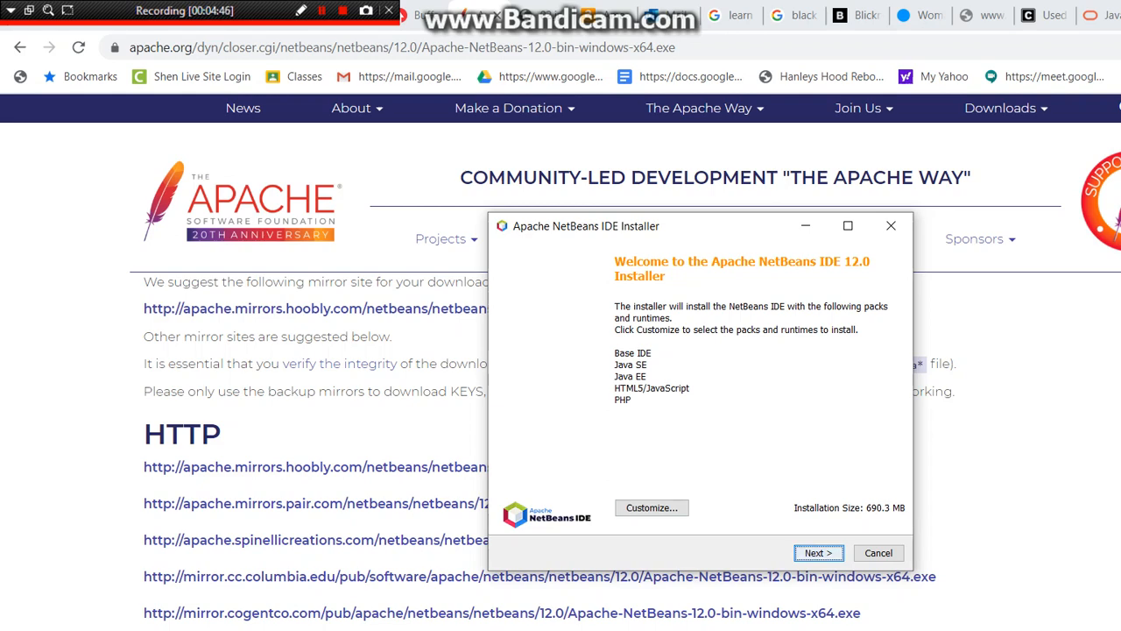
key("Return")
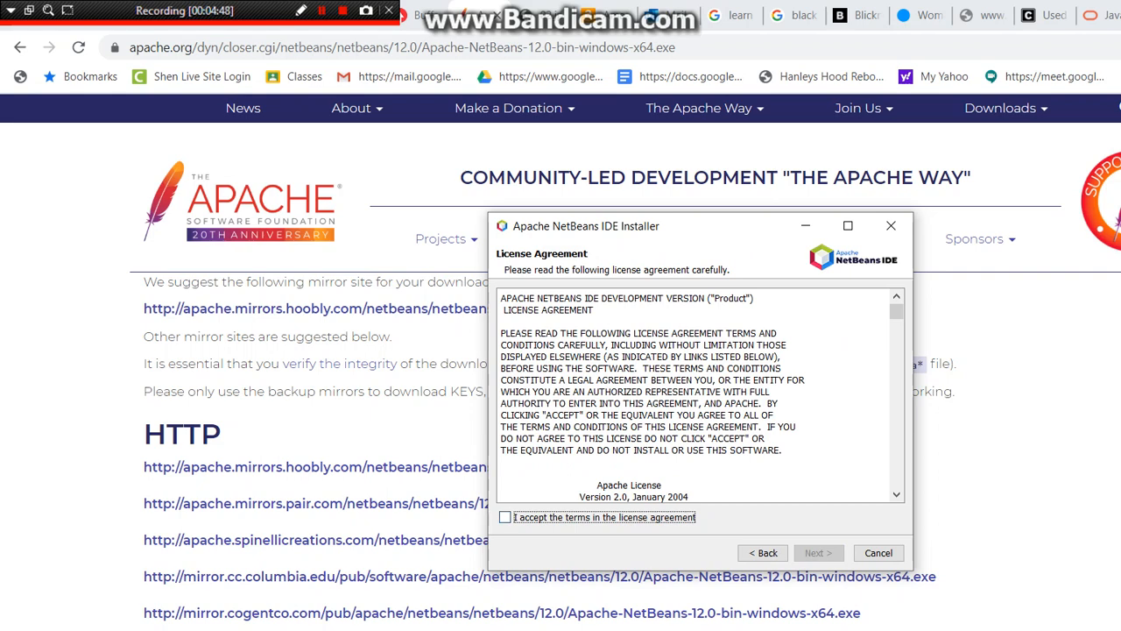
- Accept the license terms and install NetBeans IDE 12.0 in C:\Program Files\NetBeans-12.0 with jdk-14, keeping the update check enabled
key("space")
key("Tab")
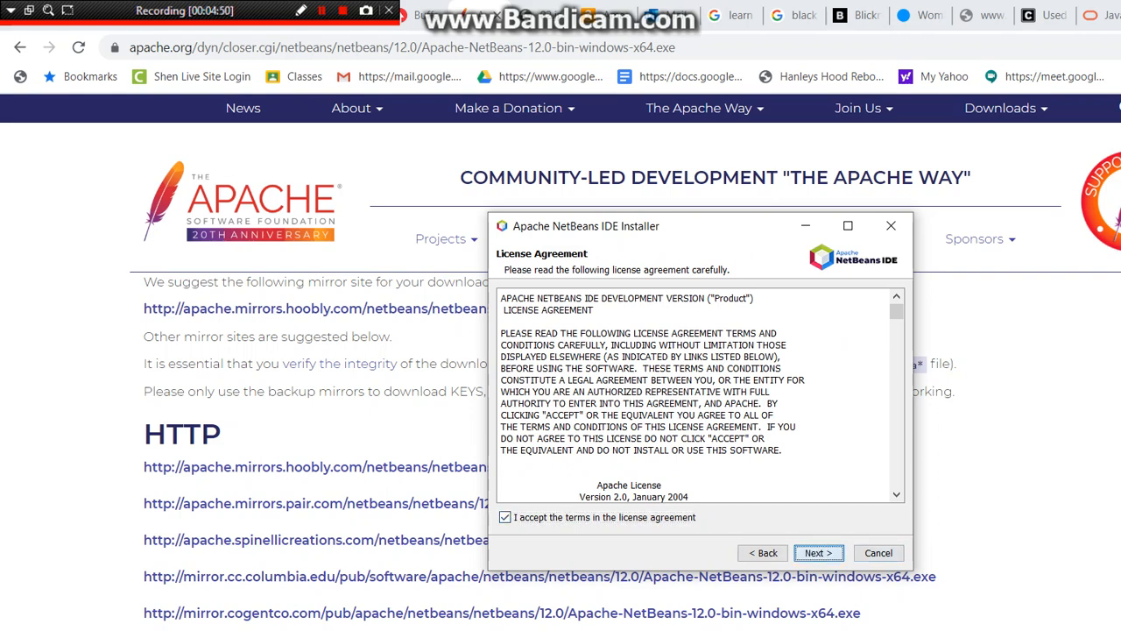
key("Return")
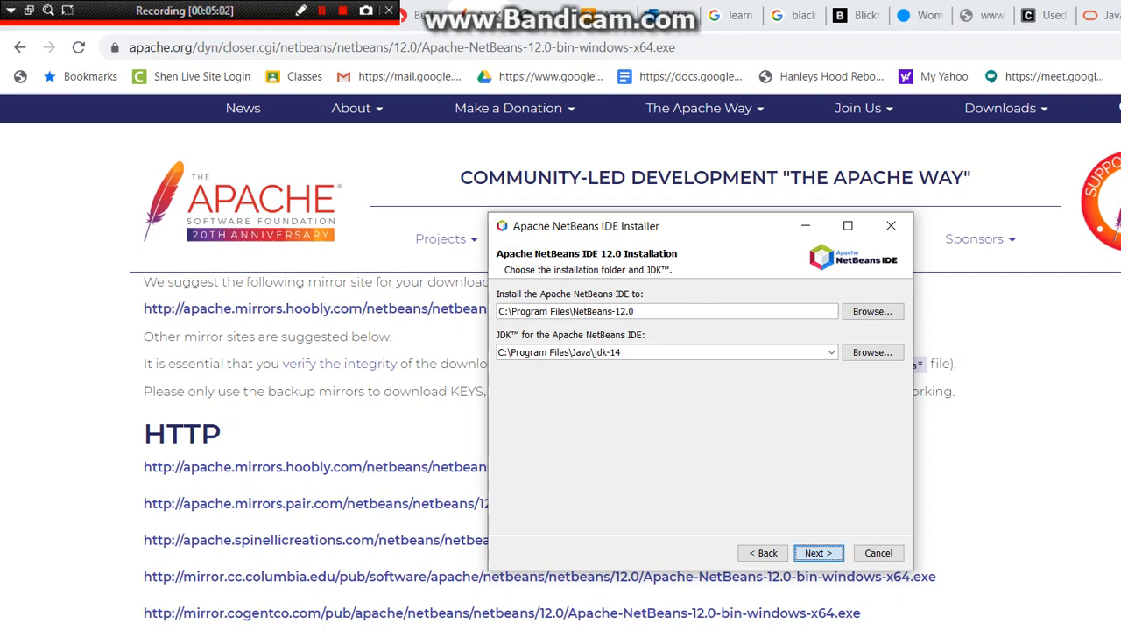
key("Return")
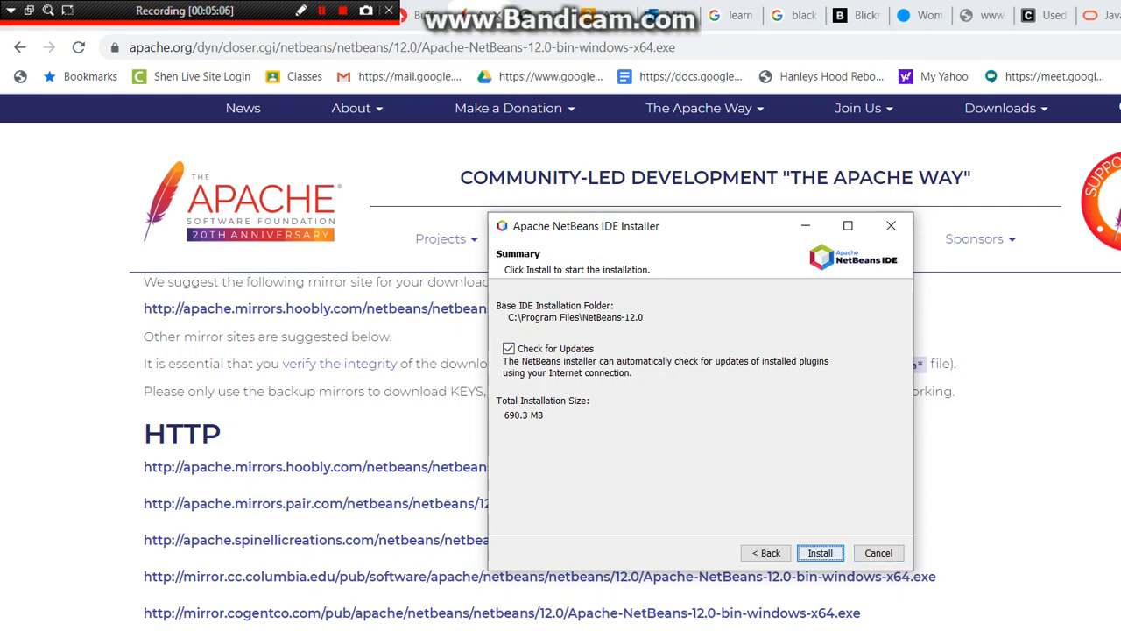
key("Return")
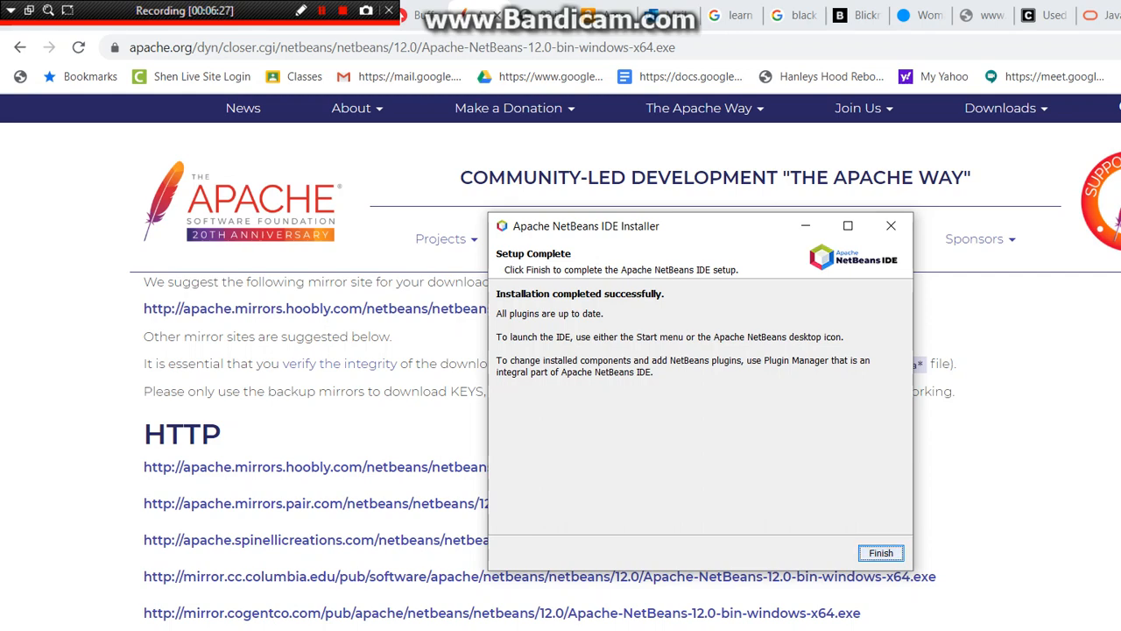
- Finish and close the Apache NetBeans IDE setup
key("Return")
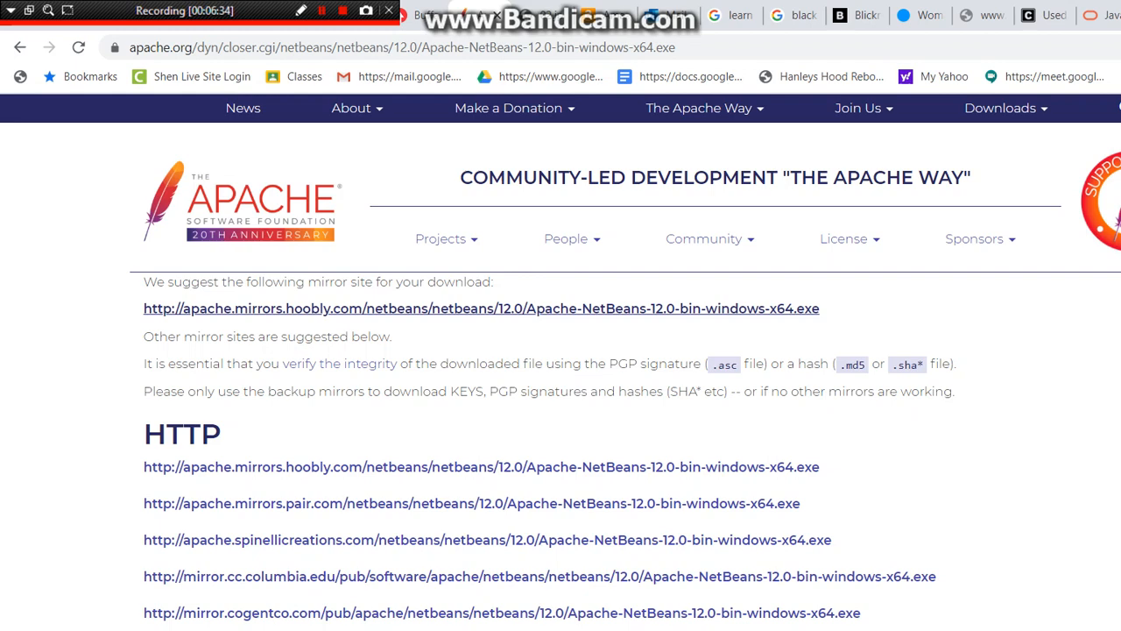
- Search Windows for installed apps matching netbeans, and close the search
key("super")
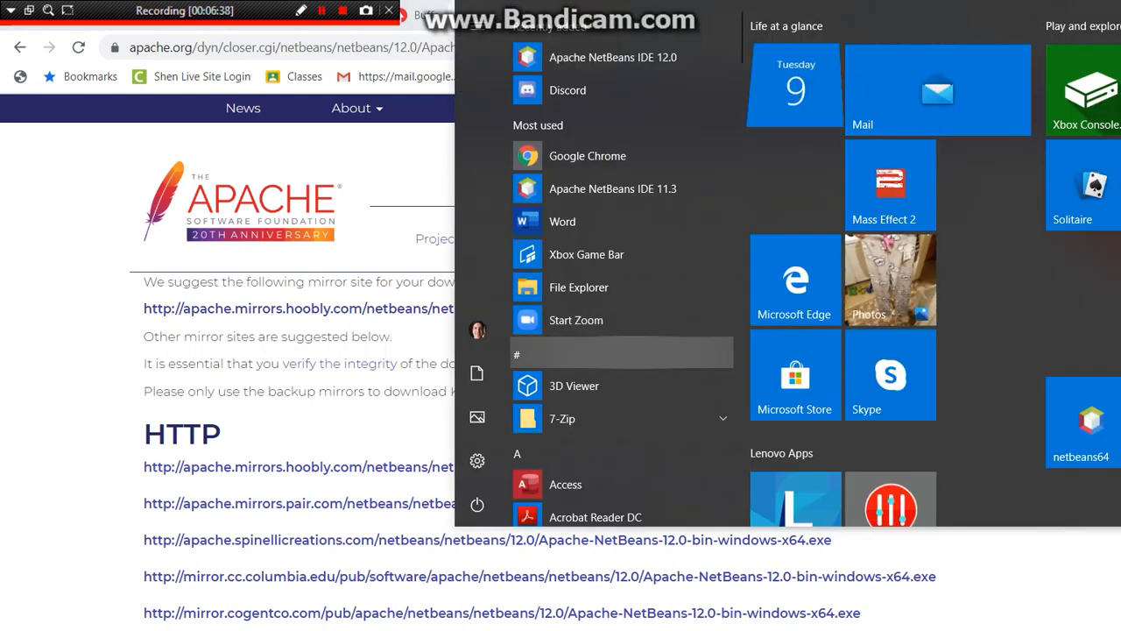
type("net")
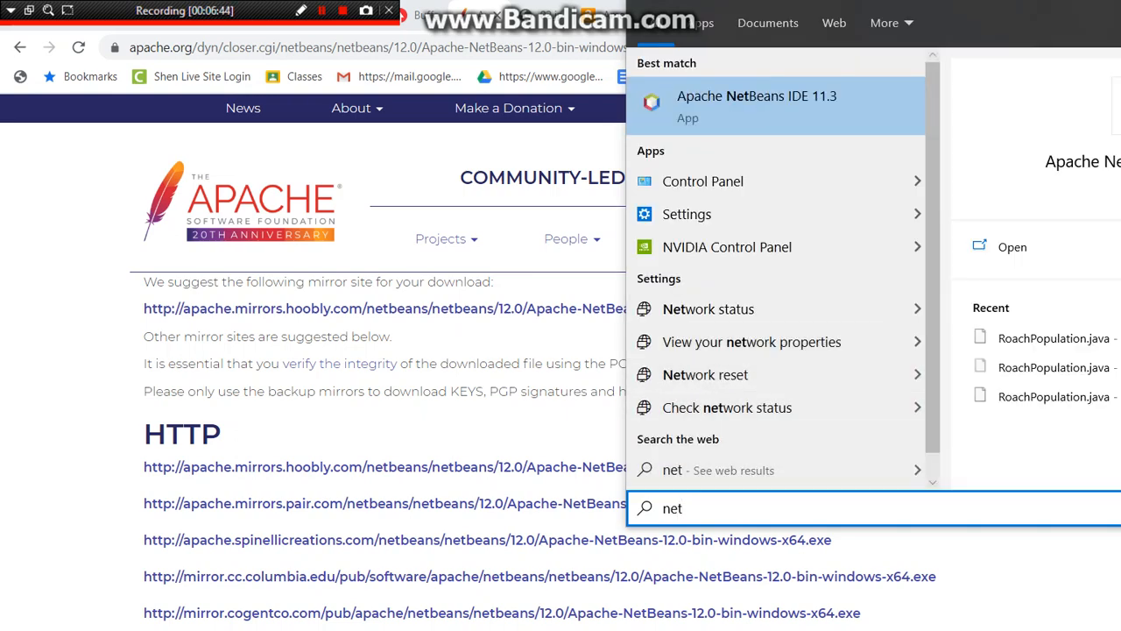
type("beans")
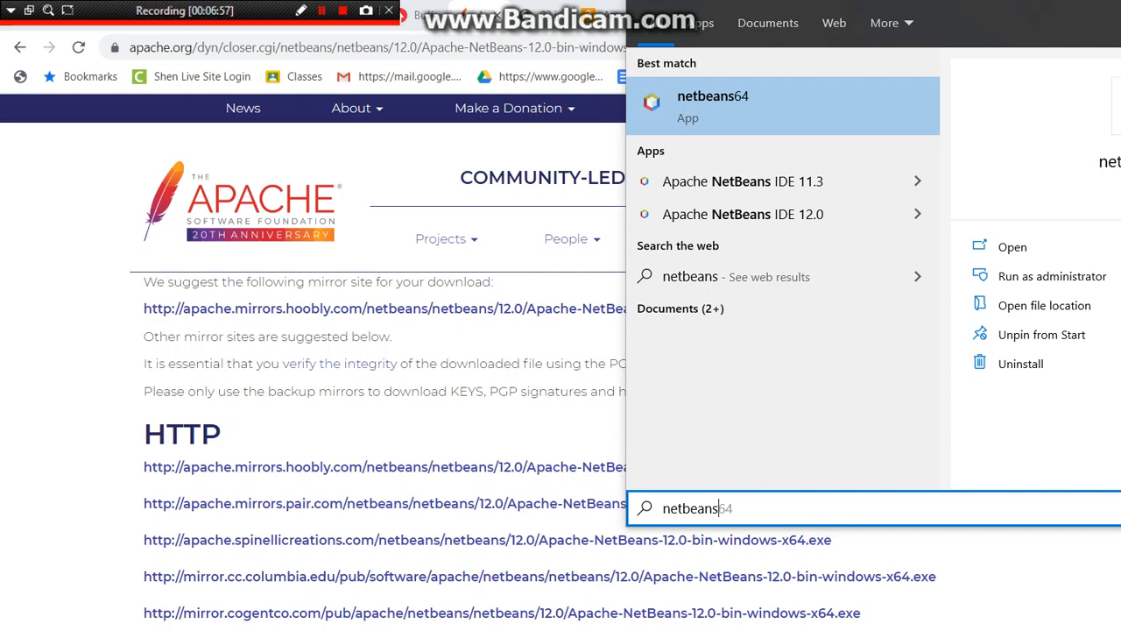
key("Escape")
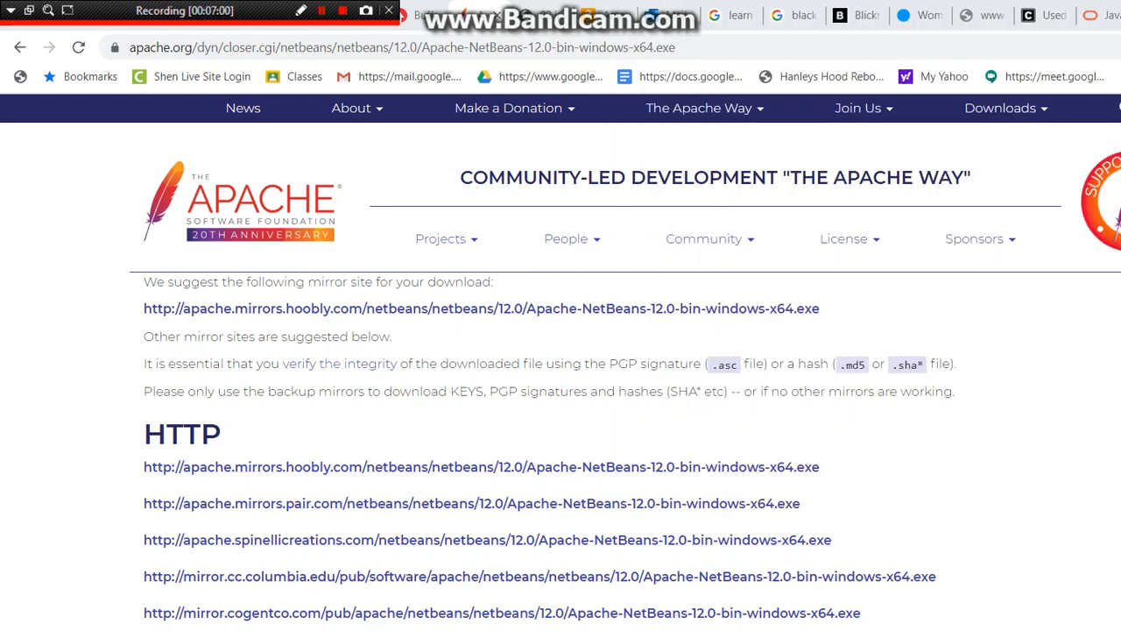
- Browse in File Explorer to the folder C:\Program Files\NetBeans-12.0
key("super")
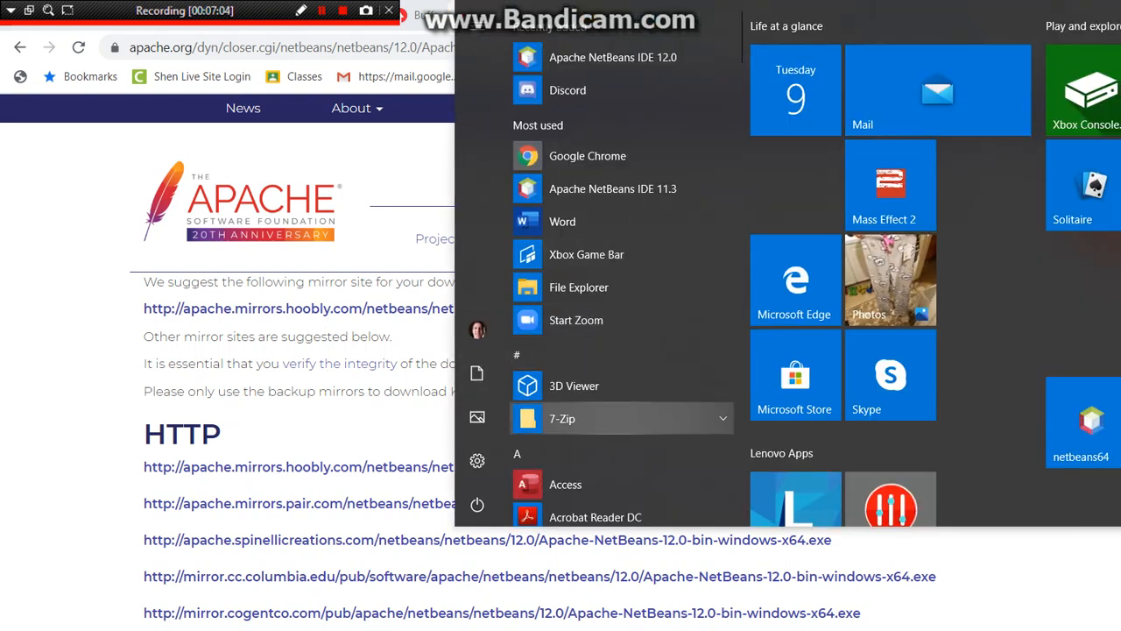
left_click(478, 373)
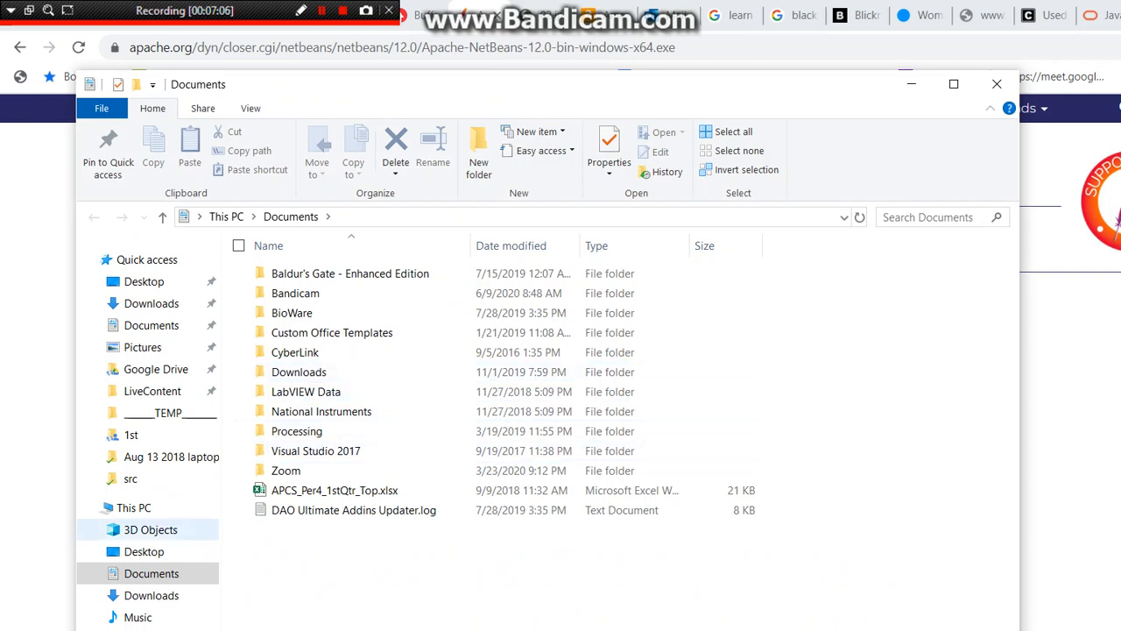
left_click(155, 629)
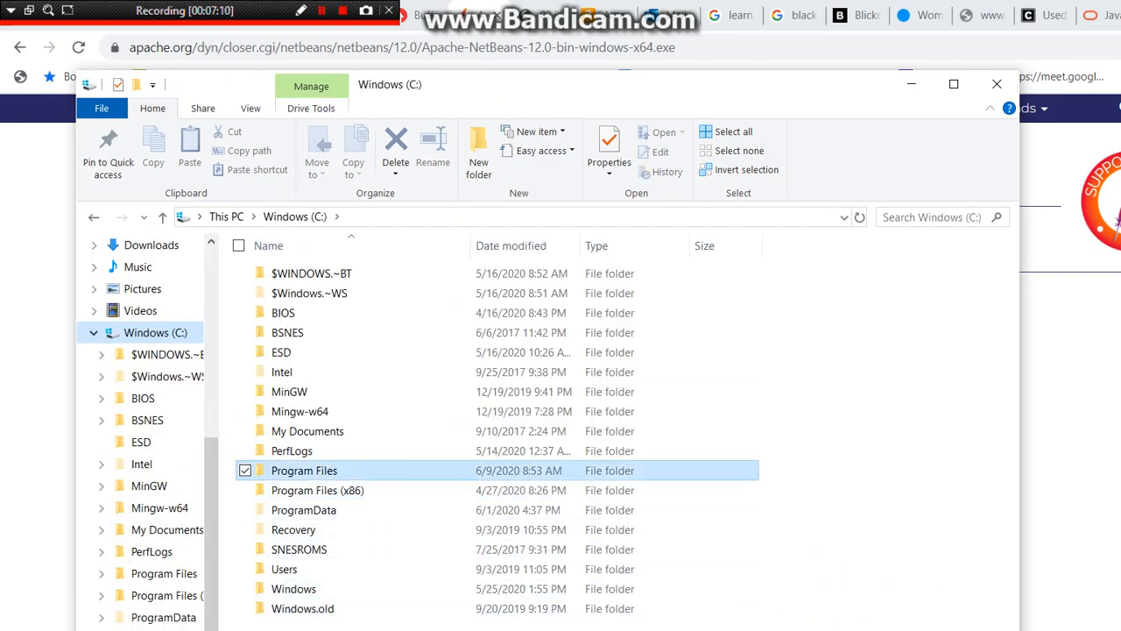
left_click(304, 470)
double_click(304, 471)
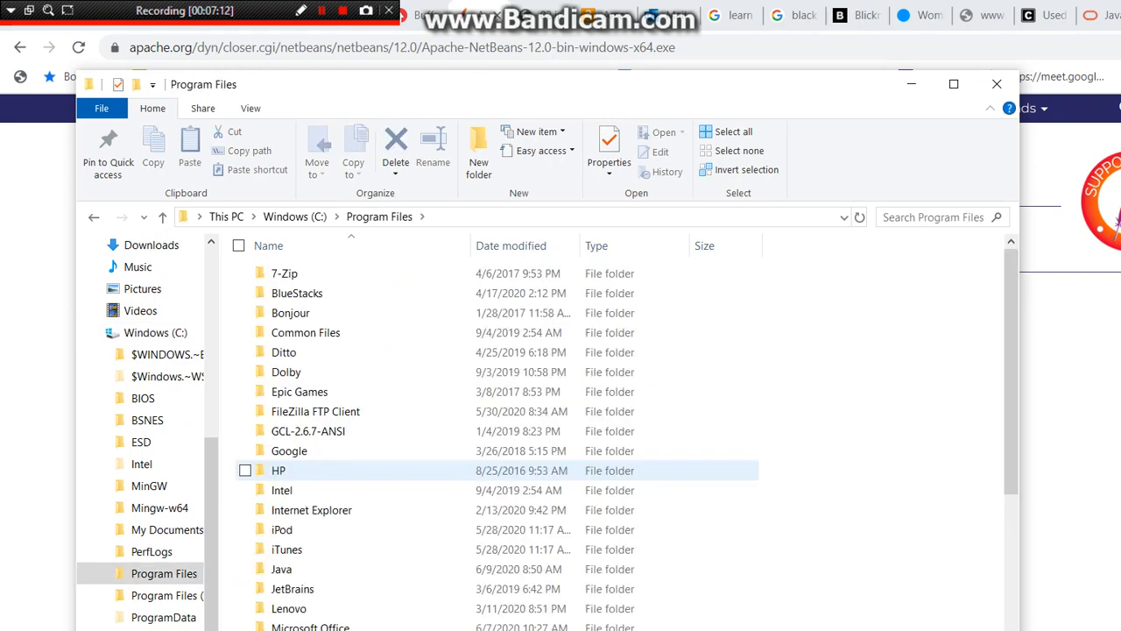
scroll(438, 535, "down", 3)
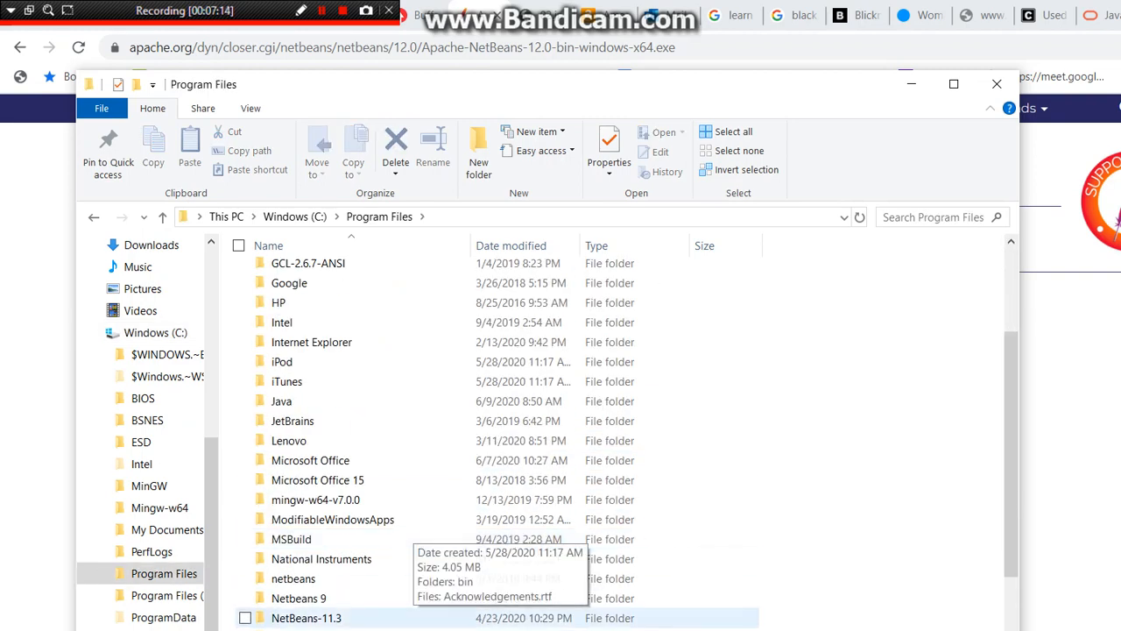
left_click(385, 630)
double_click(386, 630)
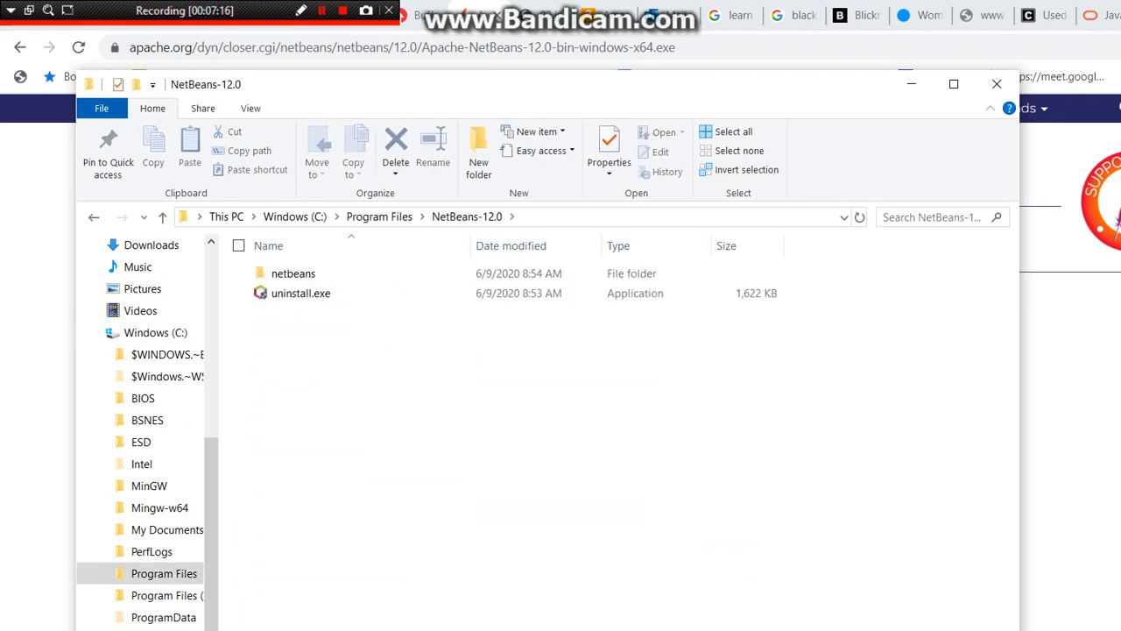
- Launch netbeans64.exe from the netbeans\bin subfolder and import the settings of the previous NetBeans 11.3 version
double_click(293, 273)
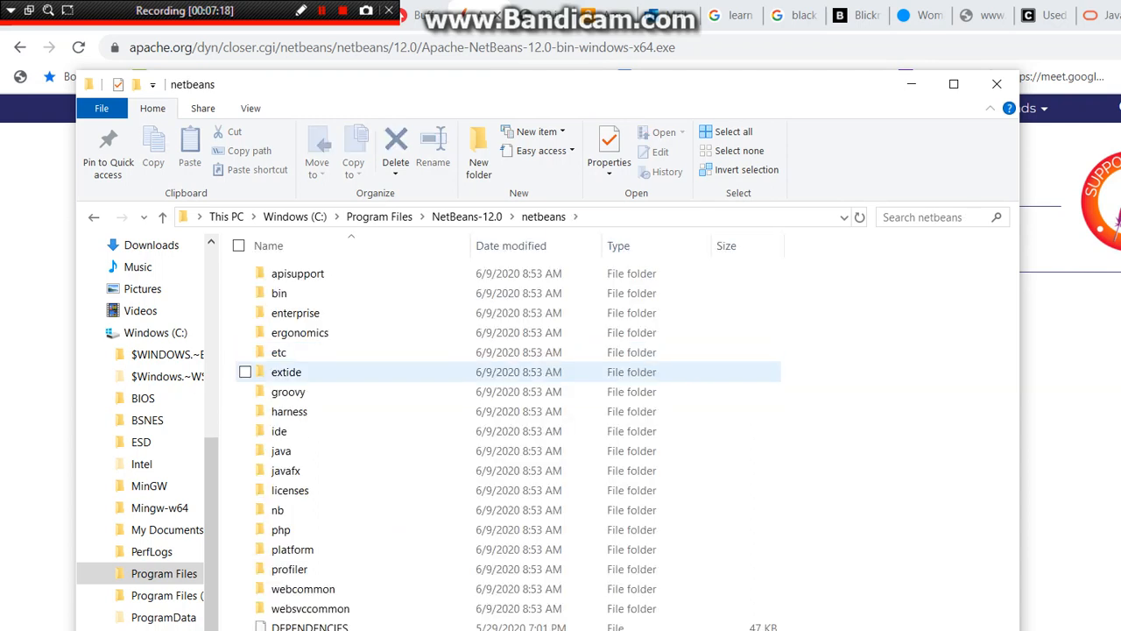
left_click(280, 293)
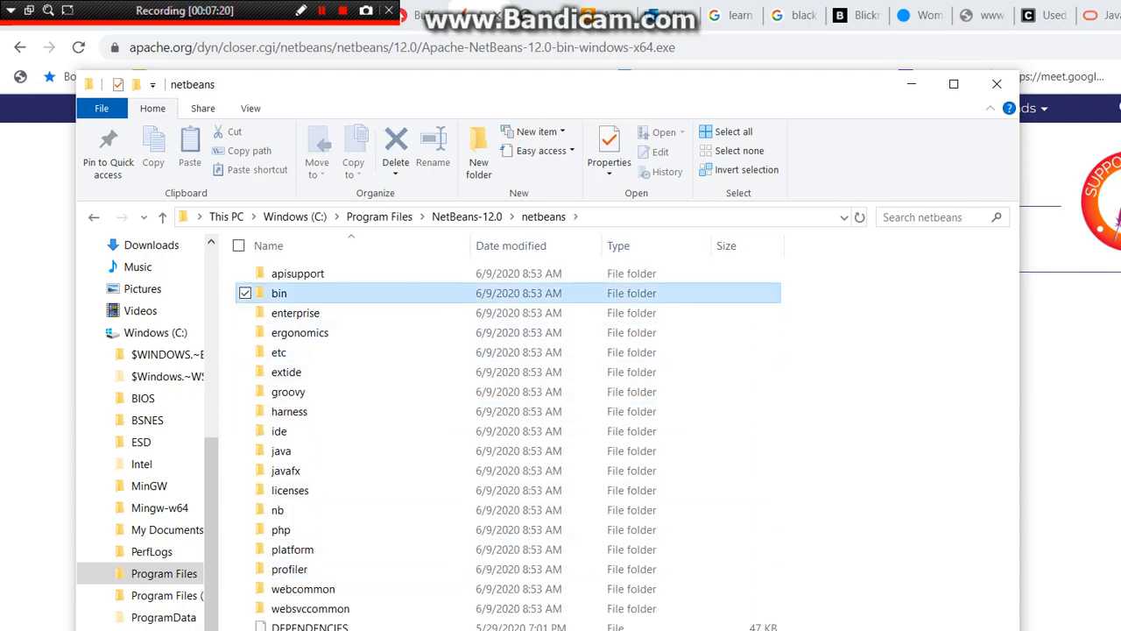
key("Return")
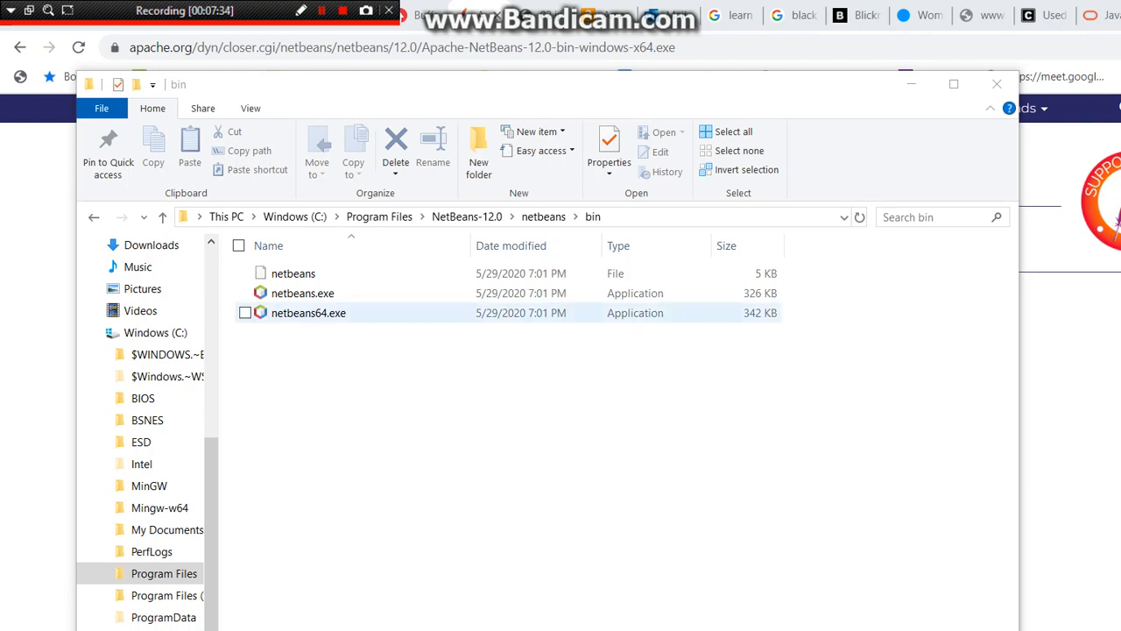
left_click(309, 313)
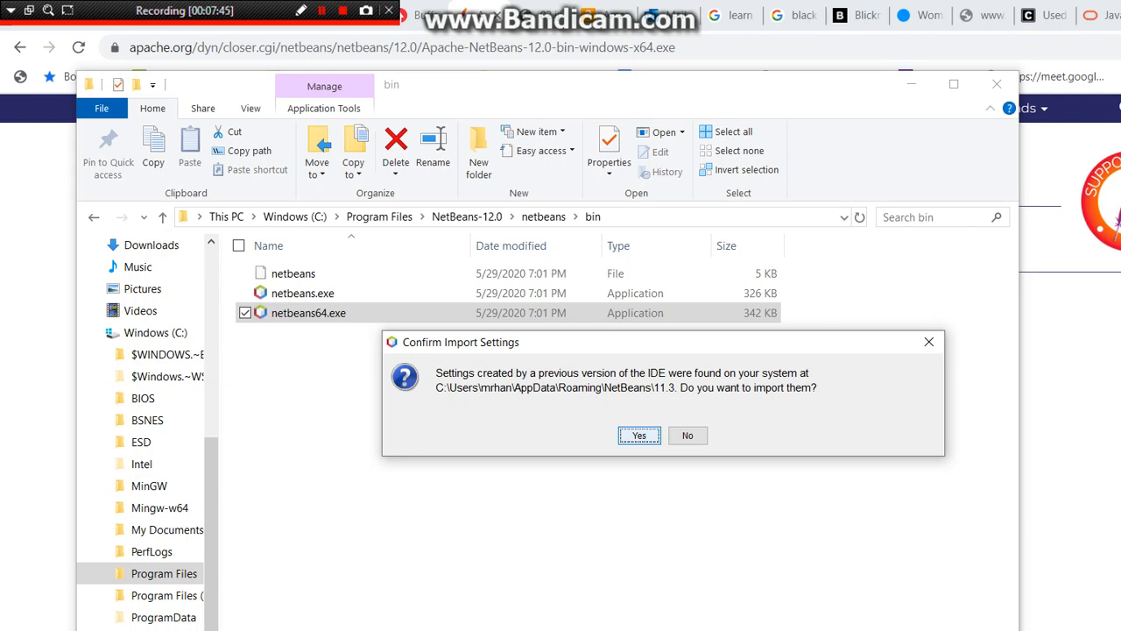
key("Return")
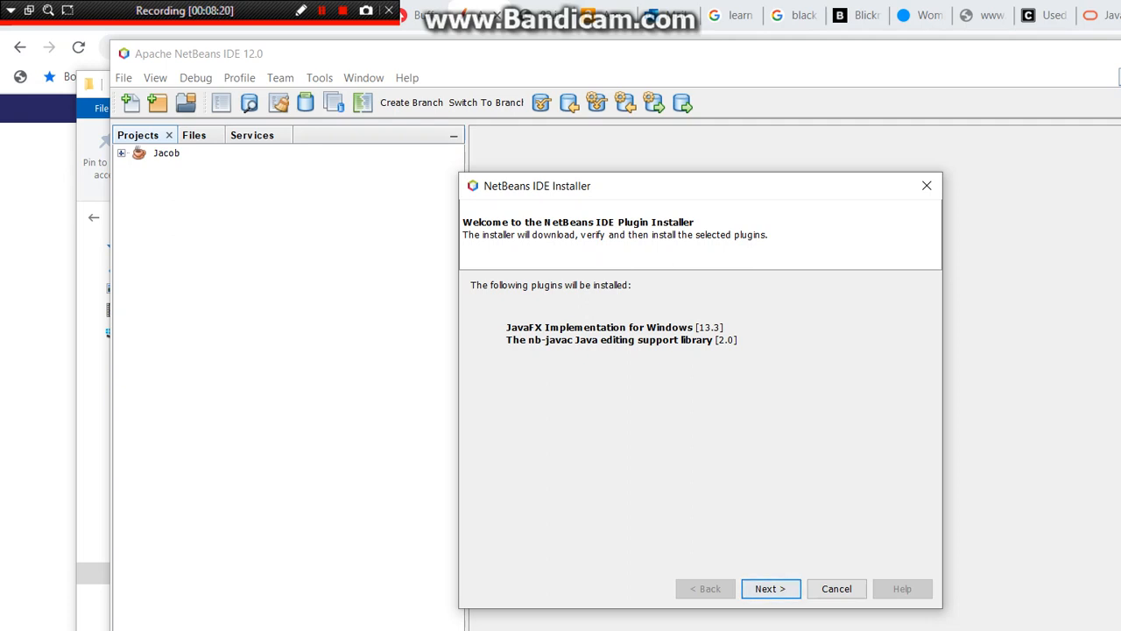
- Accept the license agreements and install the JavaFX Implementation for Windows and nb-javac Java editing support library plugins
key("Return")
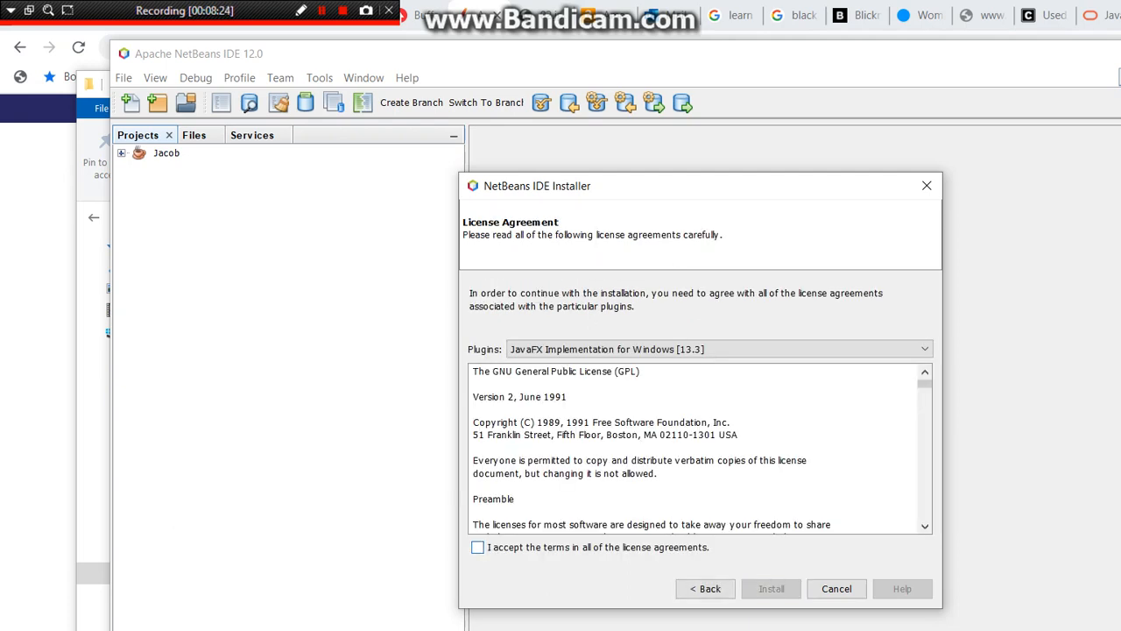
left_click(478, 548)
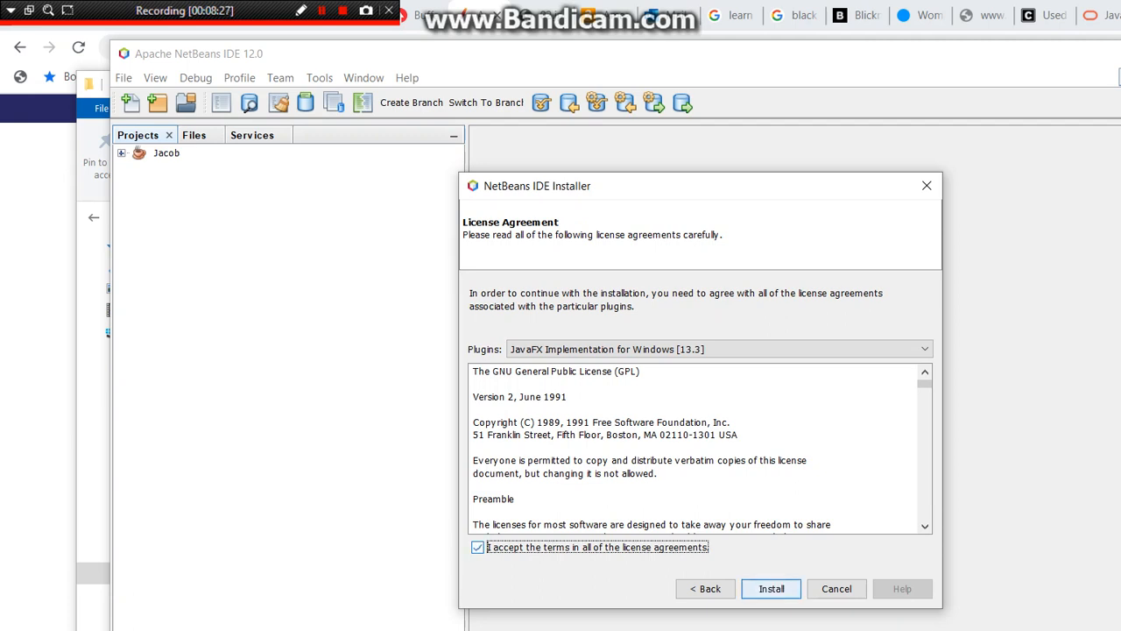
left_click(771, 588)
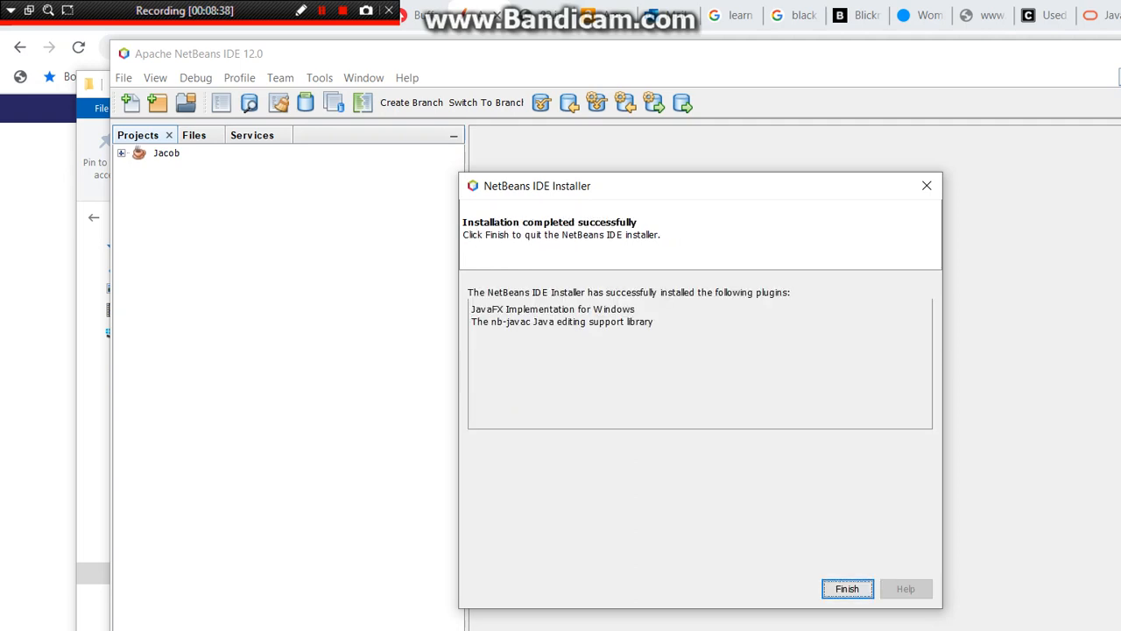
key("Return")
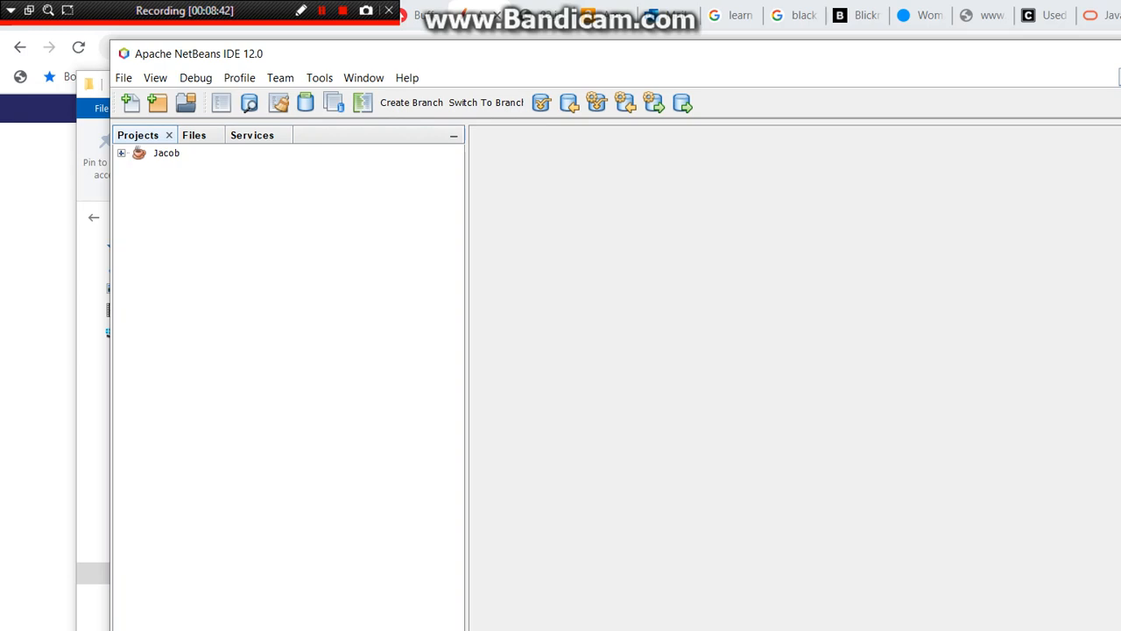
- Start a new Java Application project from the Java with Ant category
left_click(123, 78)
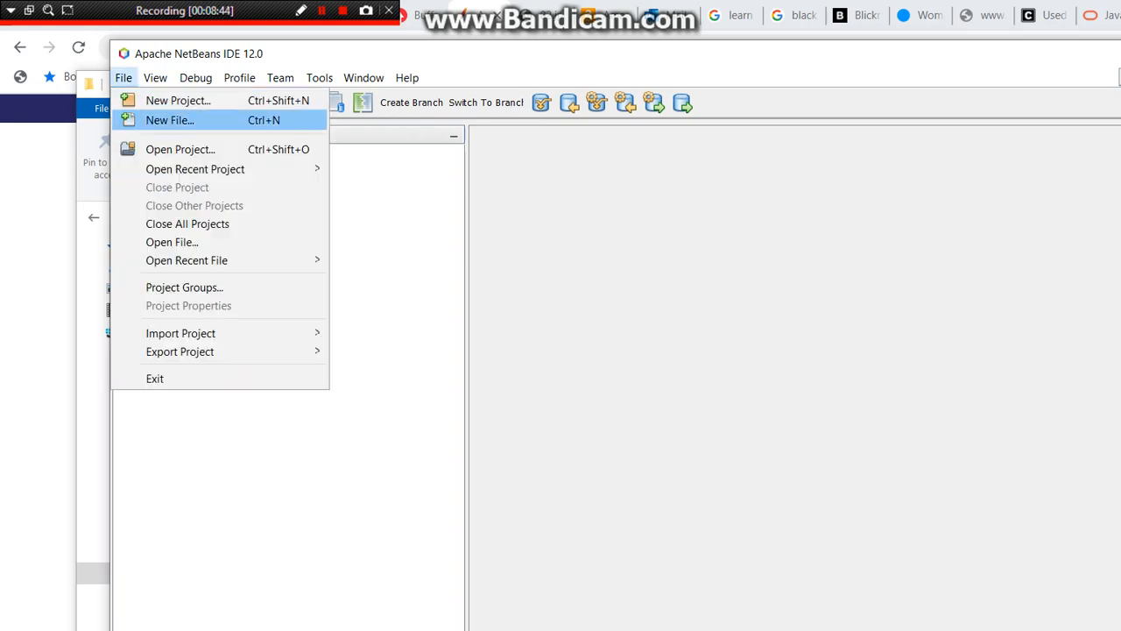
left_click(179, 101)
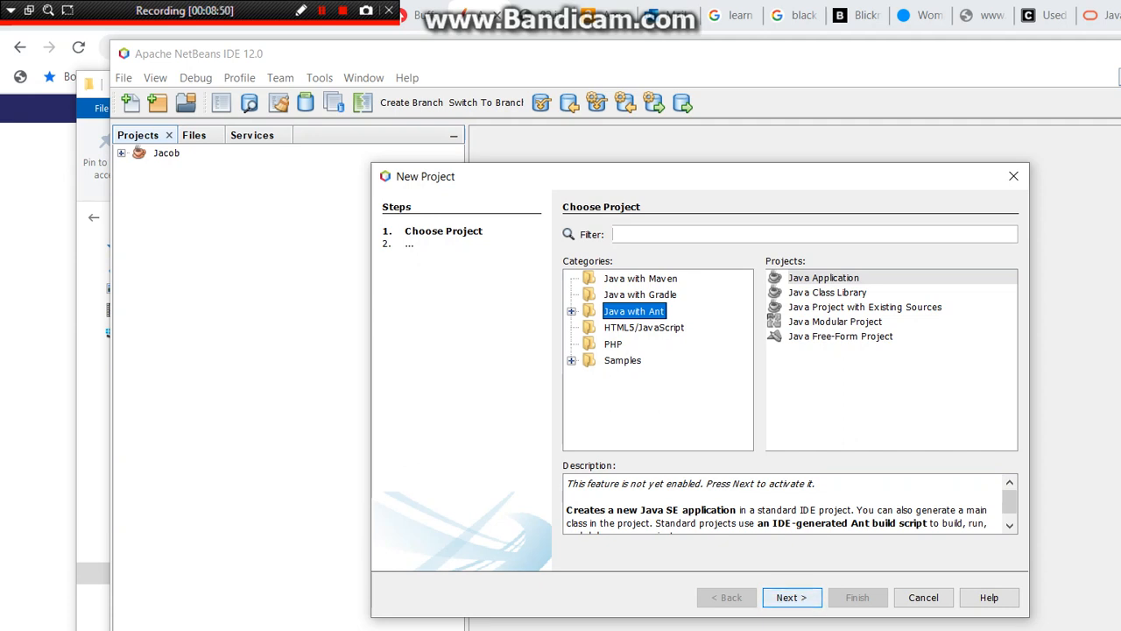
left_click(824, 278)
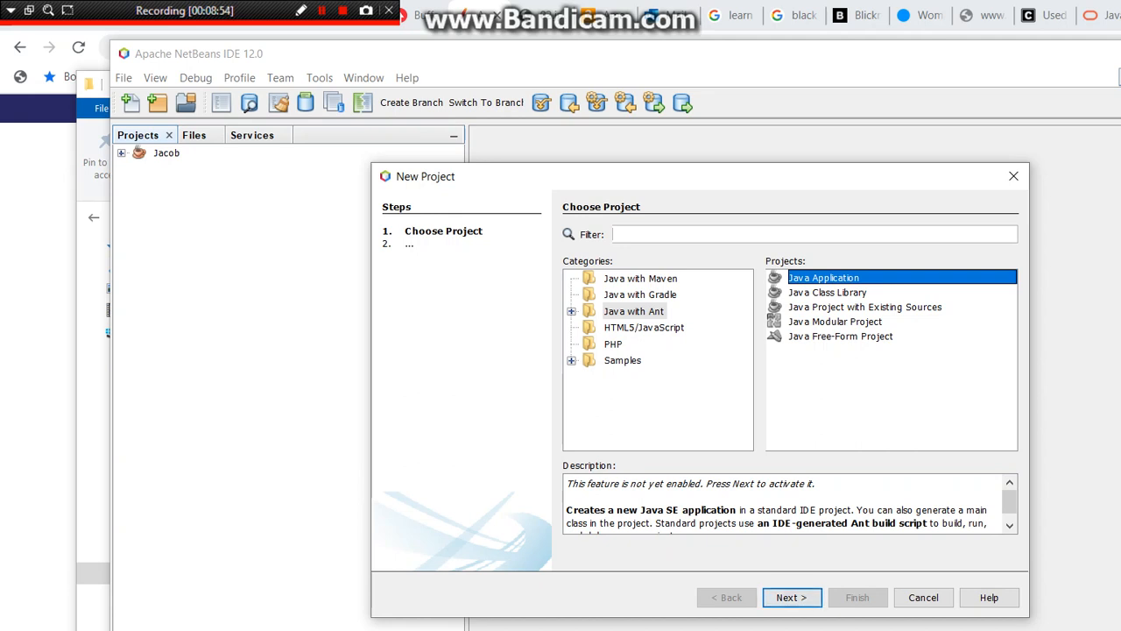
left_click(792, 597)
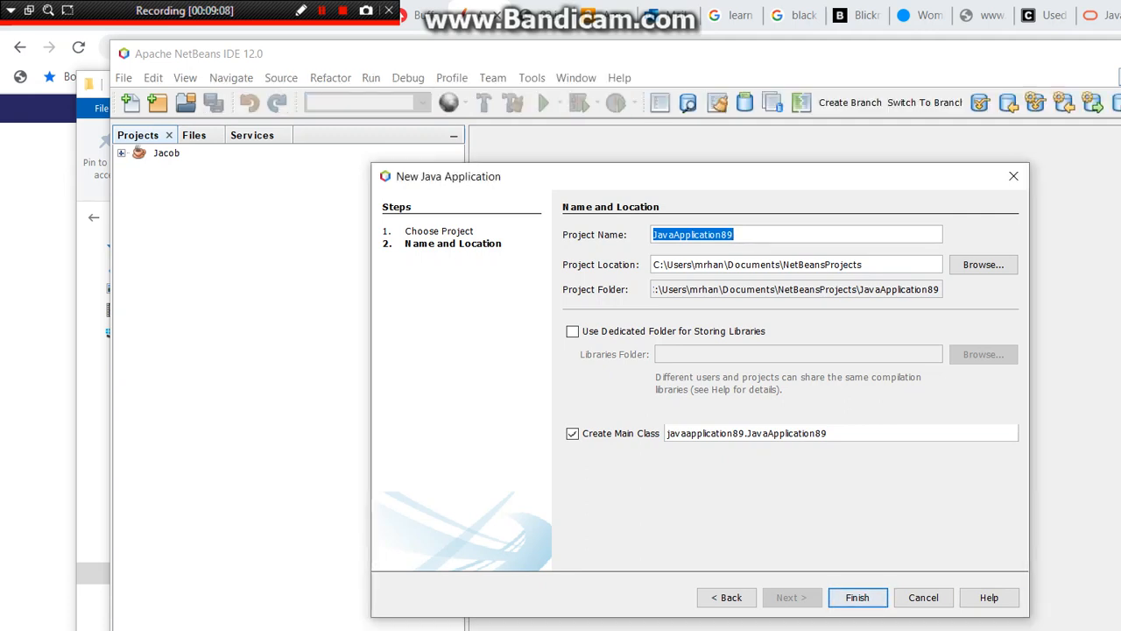
- Turn off main class creation for the new project and set its location to the Desktop
left_click(572, 434)
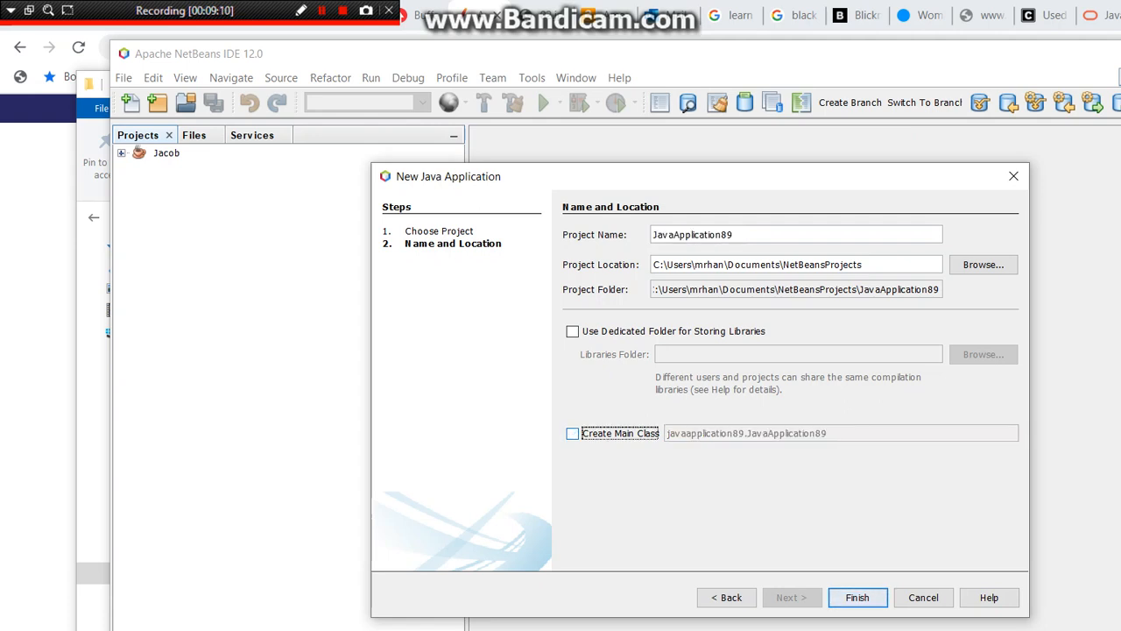
left_click(984, 265)
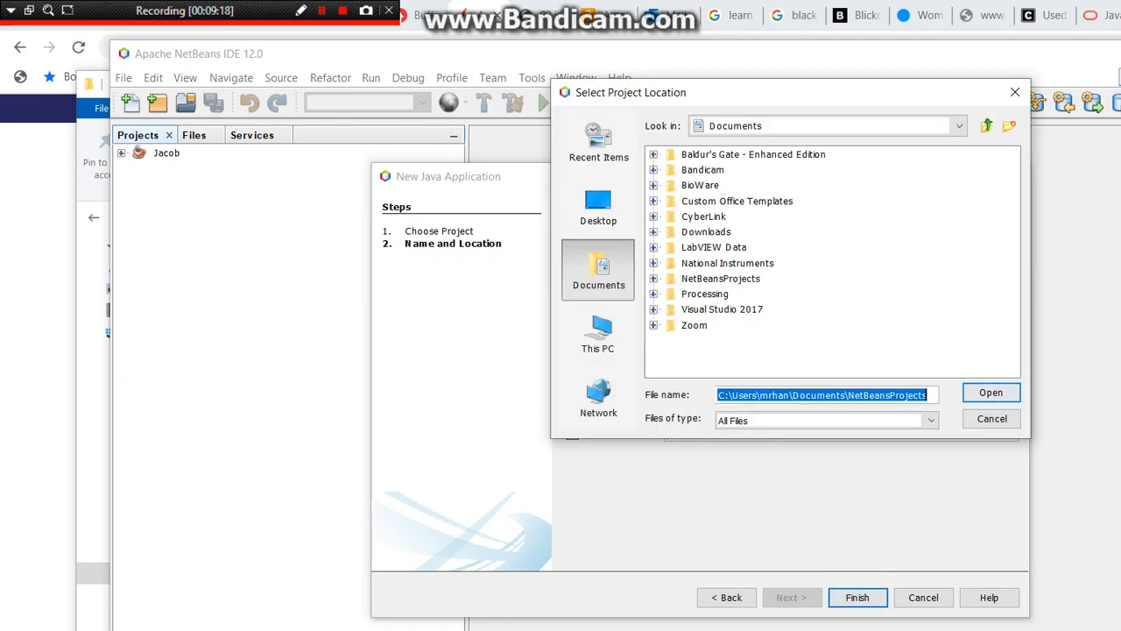
left_click(598, 207)
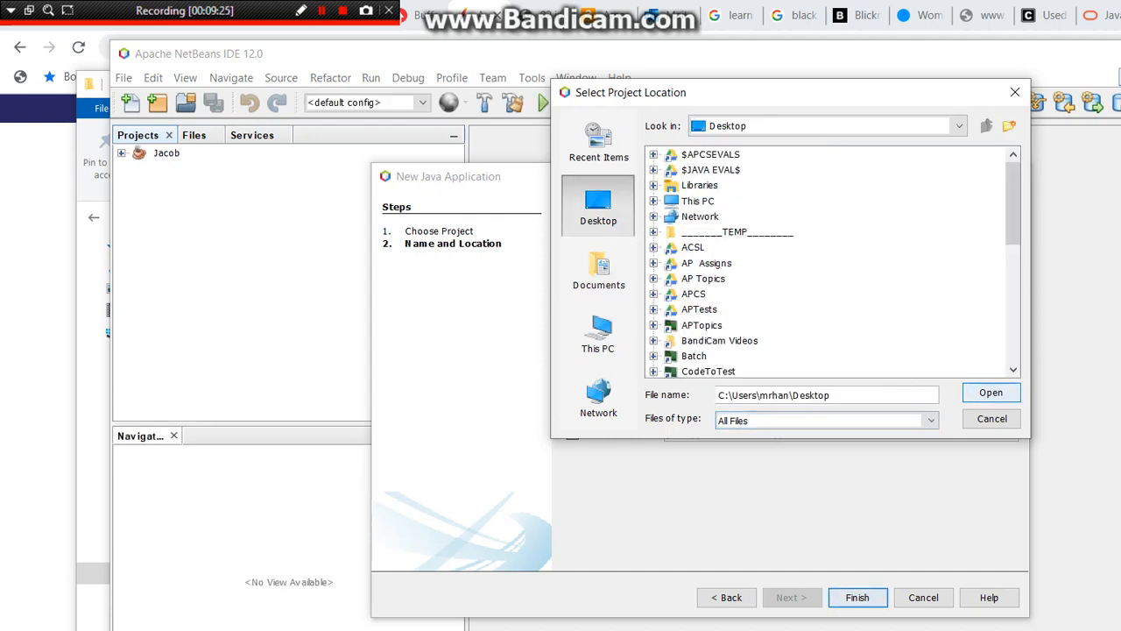
left_click(991, 393)
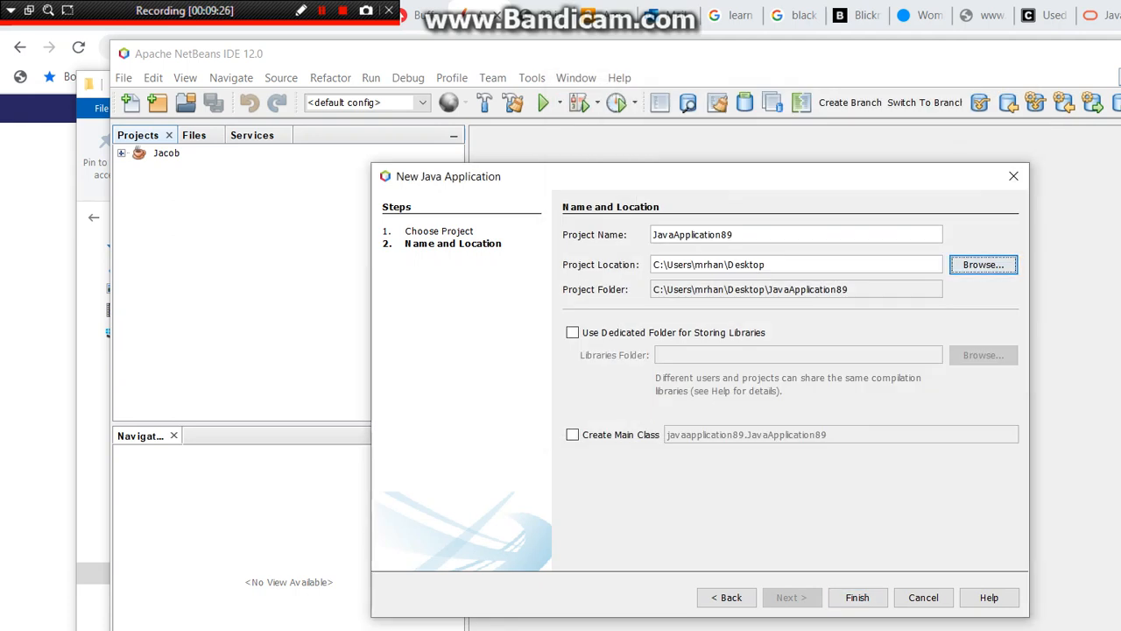
- Name the project Temp and create it
left_click(654, 235)
left_click(736, 235)
left_click_drag(736, 235, 653, 234)
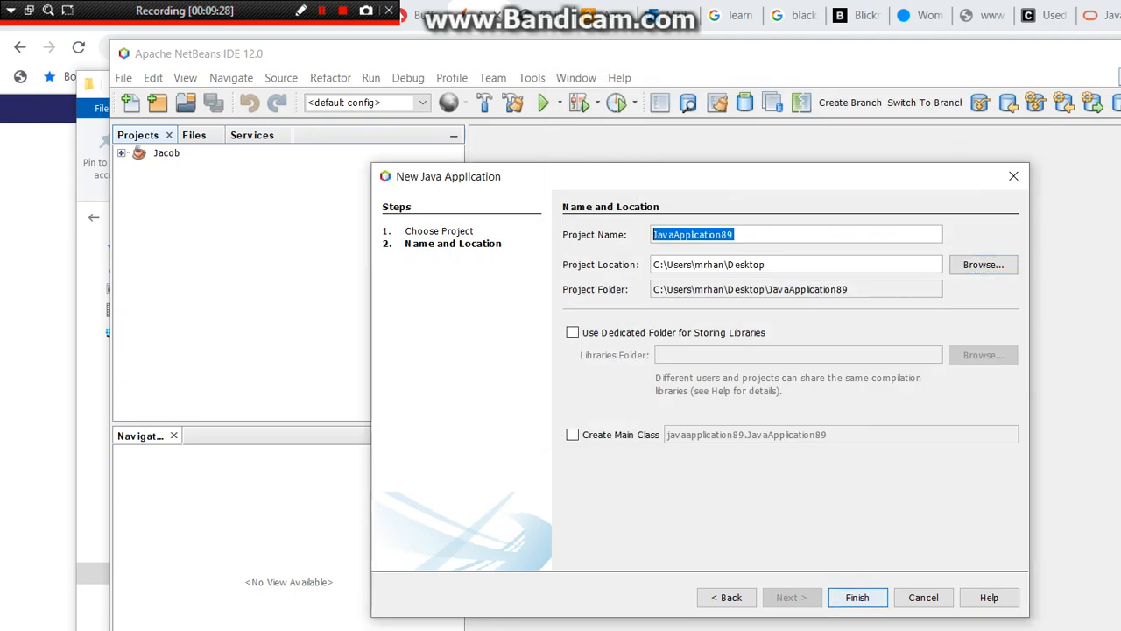
type("Temp")
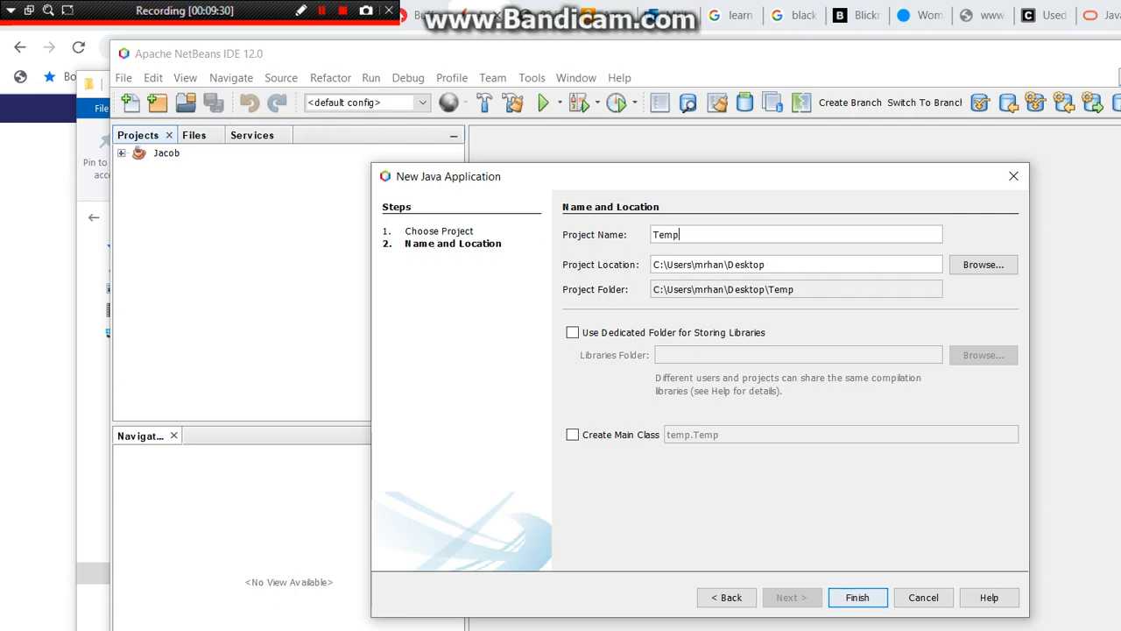
key("Return")
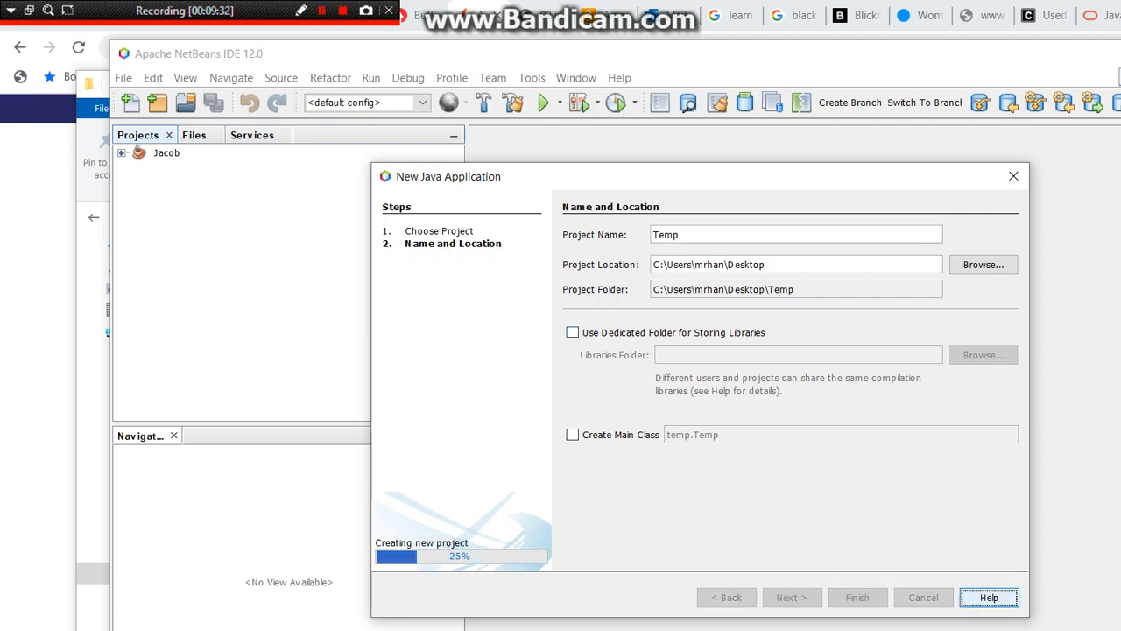